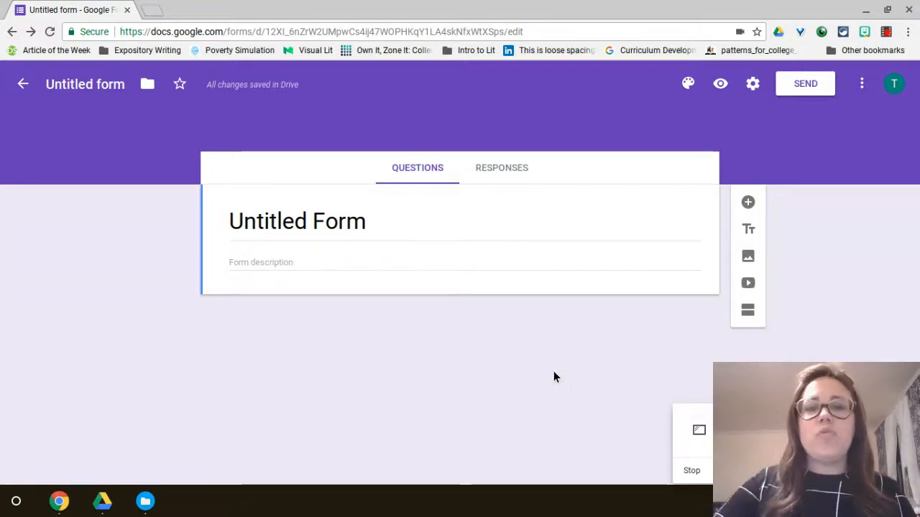
Retitle the form 'Template - Class' and add a new blank question
{"action": "left_click", "coordinate": [326, 229]}
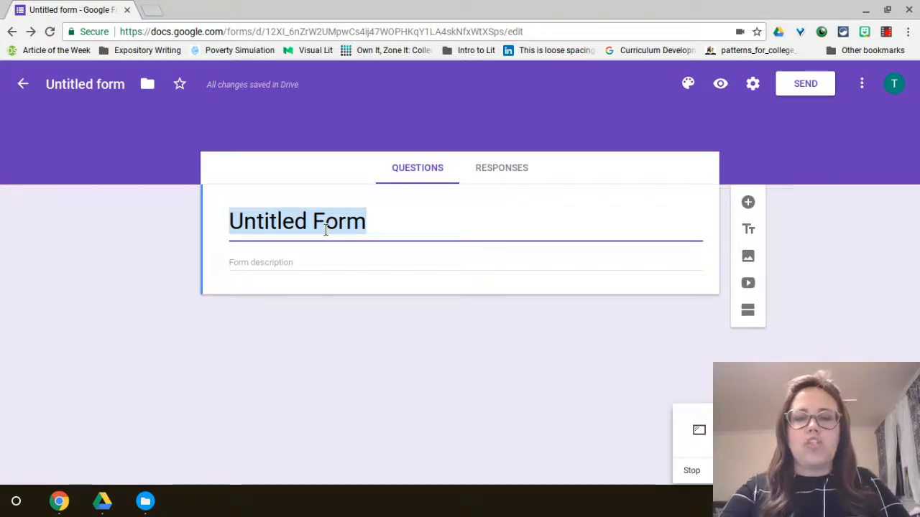
{"action": "type", "text": "Template"}
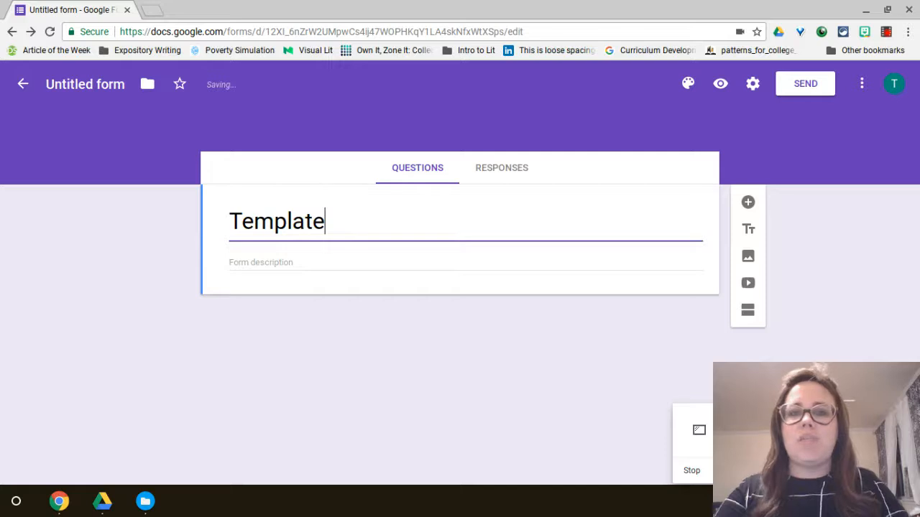
{"action": "type", "text": " - C"}
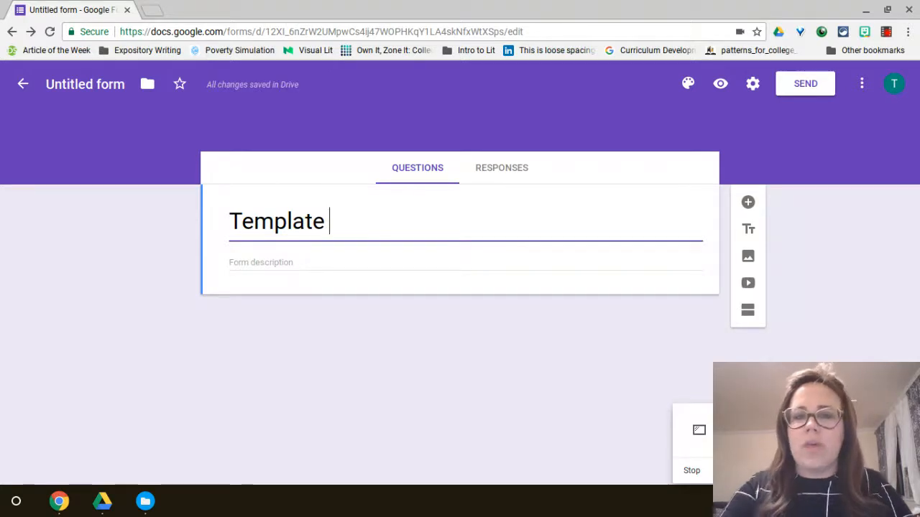
{"action": "type", "text": "lass"}
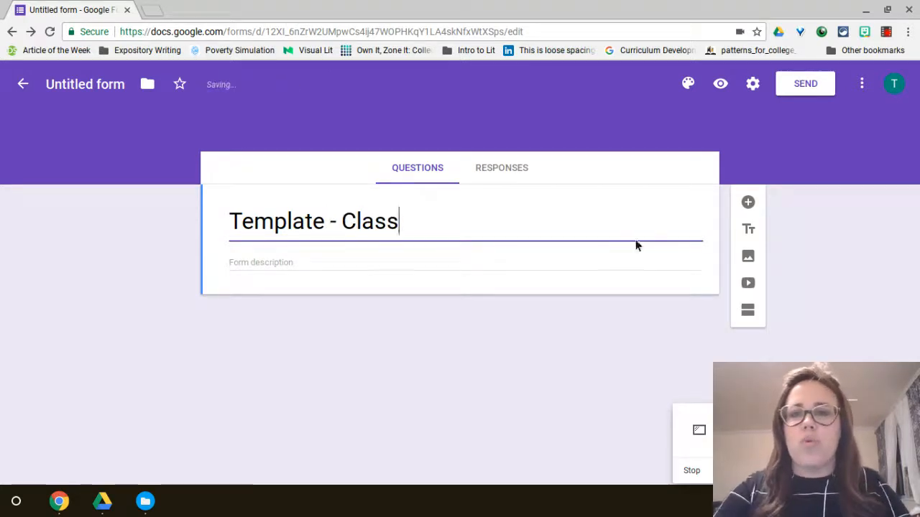
{"action": "left_click", "coordinate": [747, 204]}
Title the new question 'First Name' and make it a dropdown
{"action": "type", "text": "First Name"}
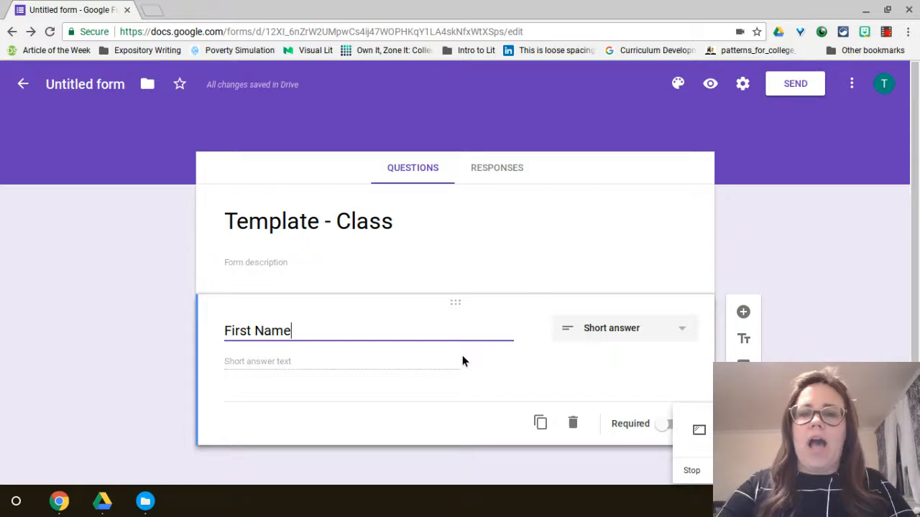
{"action": "left_click", "coordinate": [600, 338]}
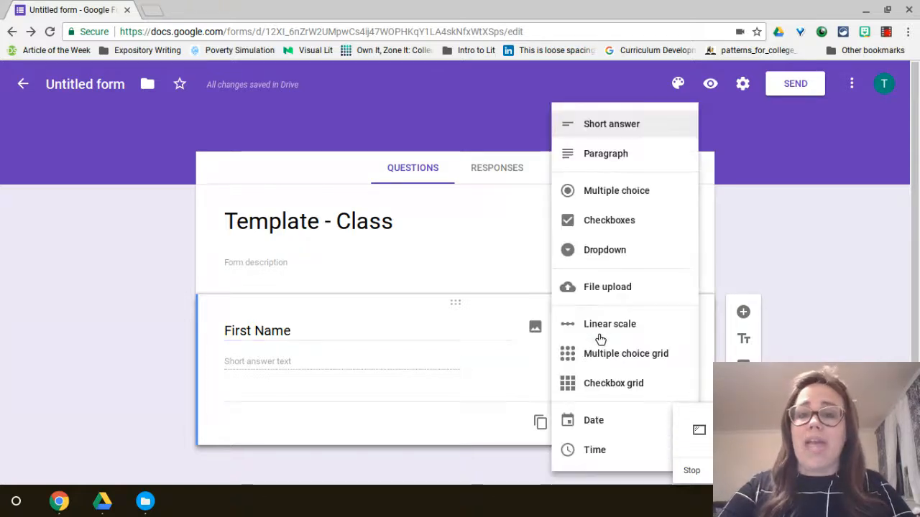
{"action": "left_click", "coordinate": [593, 247]}
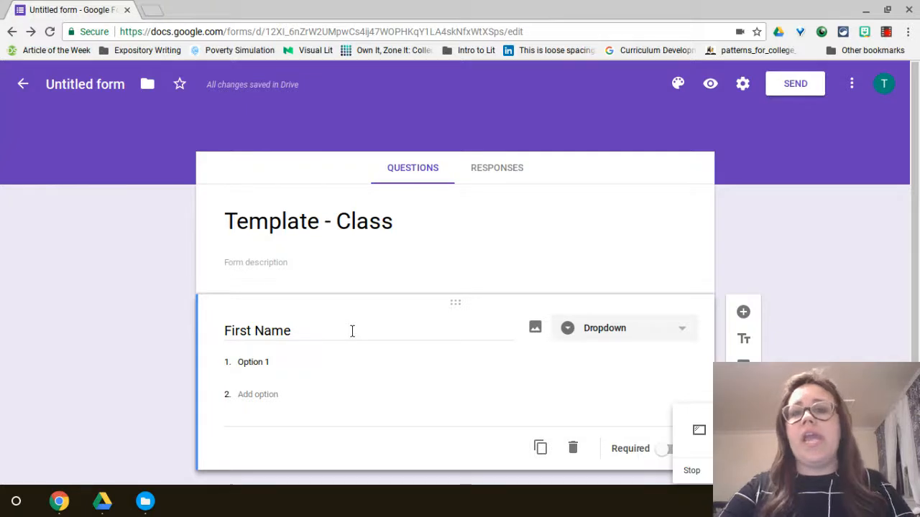
Enter the dropdown options Jill, Denise, Richard and Sammy
{"action": "scroll", "coordinate": [352, 332], "scroll_direction": "down", "scroll_amount": 1}
{"action": "scroll", "coordinate": [352, 331], "scroll_direction": "down", "scroll_amount": 1}
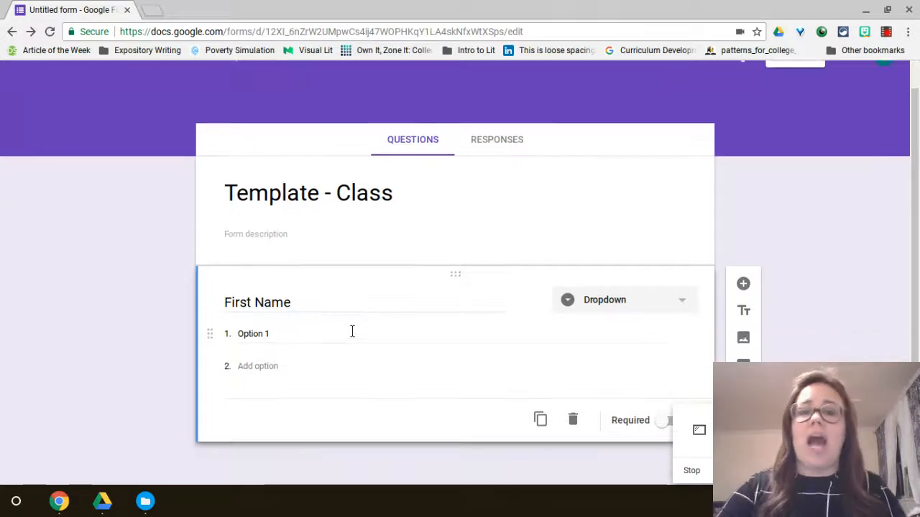
{"action": "left_click", "coordinate": [259, 329]}
{"action": "type", "text": "Jill"}
{"action": "key", "text": "Return"}
{"action": "type", "text": "Denise"}
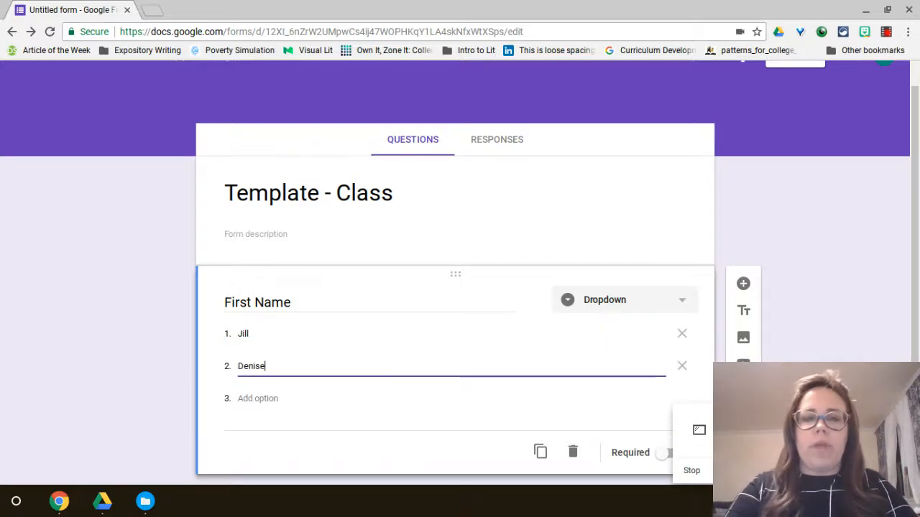
{"action": "key", "text": "Return"}
{"action": "type", "text": "Richard"}
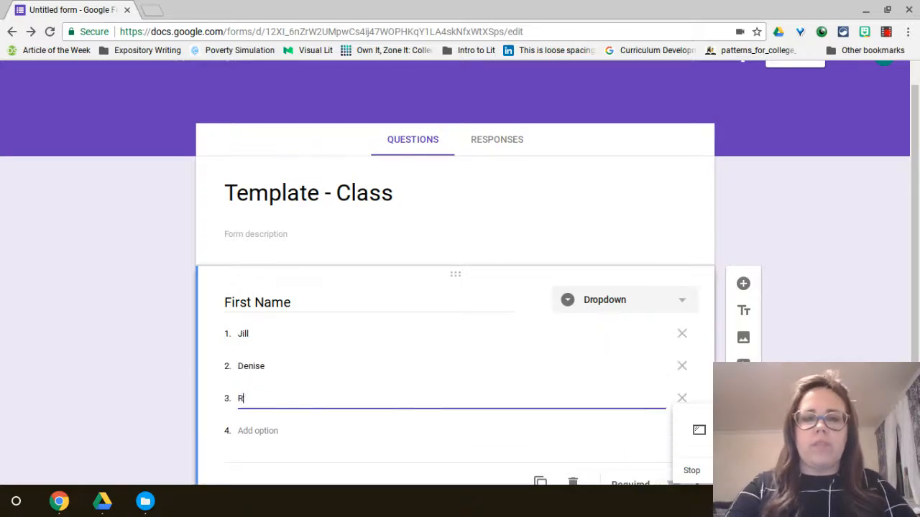
{"action": "key", "text": "Return"}
{"action": "type", "text": "Sammy"}
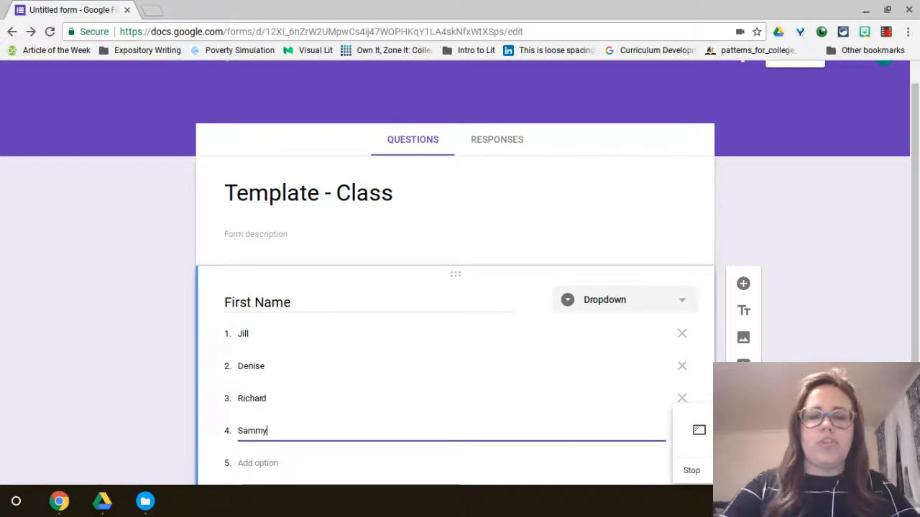
{"action": "scroll", "coordinate": [453, 289], "scroll_direction": "down", "scroll_amount": 2}
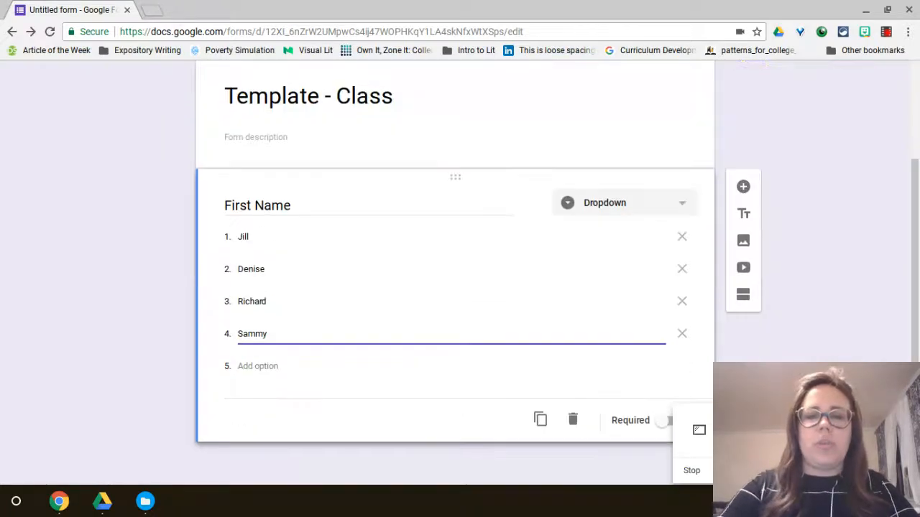
Add a 'Last Name' question and make it a dropdown
{"action": "left_click", "coordinate": [743, 188]}
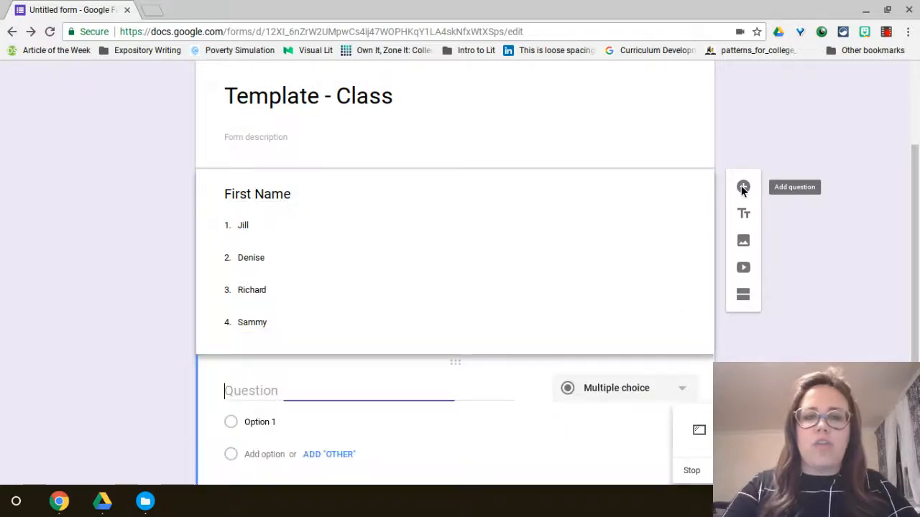
{"action": "type", "text": "Last Name"}
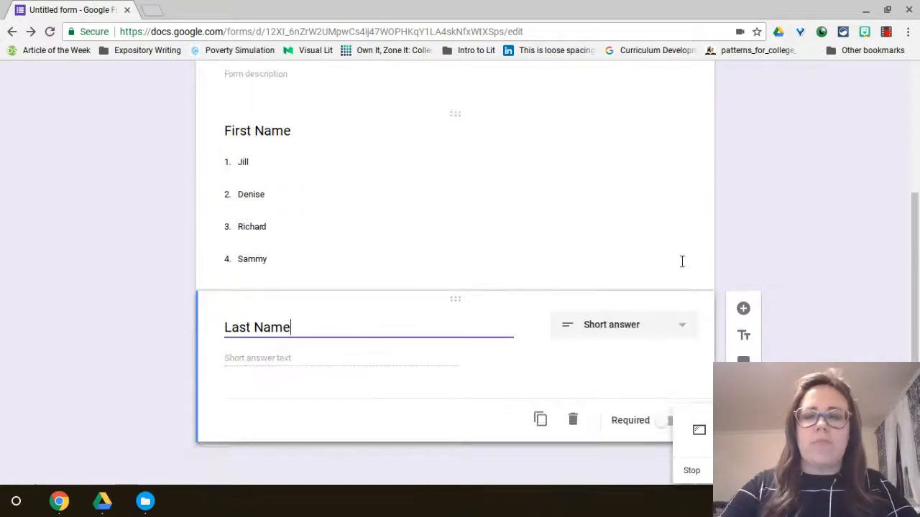
{"action": "left_click", "coordinate": [623, 320]}
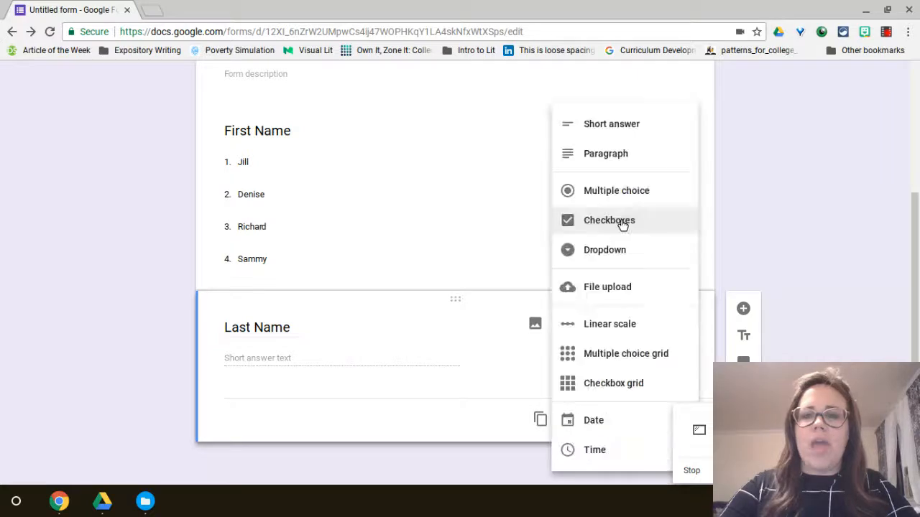
{"action": "left_click", "coordinate": [602, 261]}
Enter surnames Smith, Jones, Baker and Greene, then add a question titled 'Email'
{"action": "left_click", "coordinate": [253, 363]}
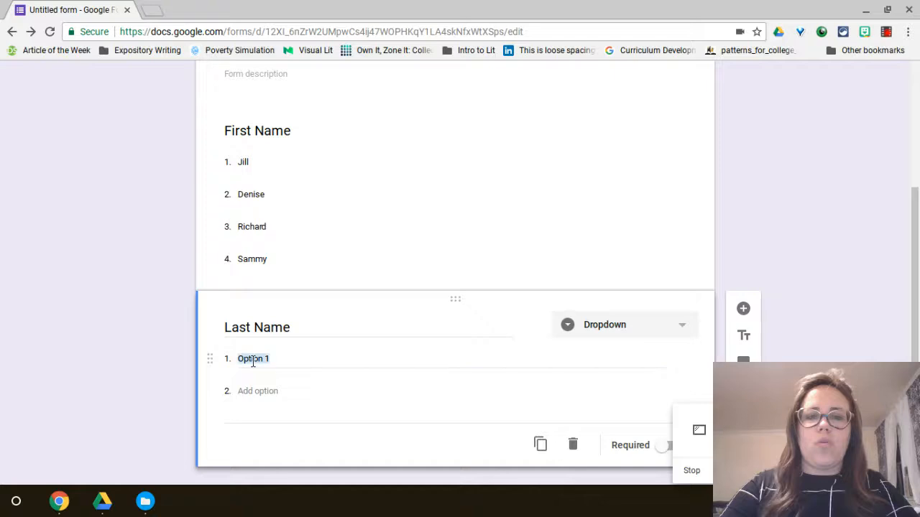
{"action": "type", "text": "Smith"}
{"action": "key", "text": "Return"}
{"action": "type", "text": "Jones"}
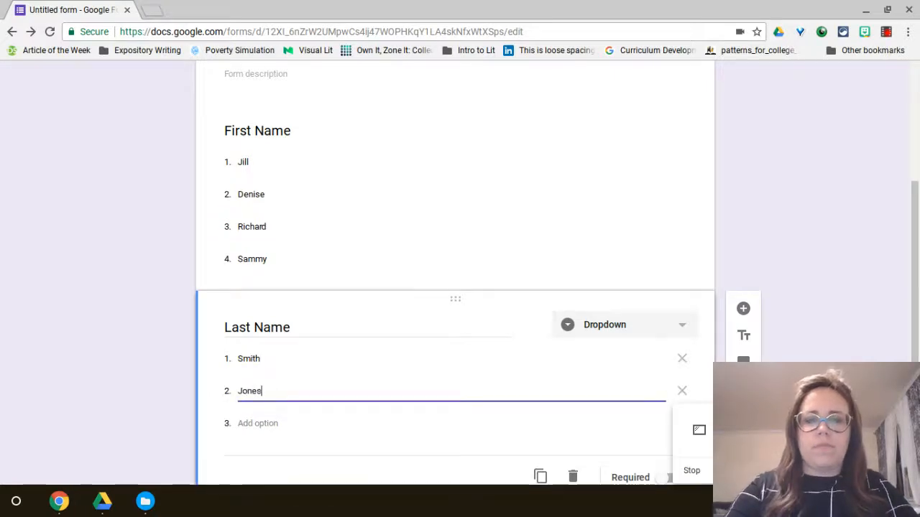
{"action": "key", "text": "Return"}
{"action": "type", "text": "Baker"}
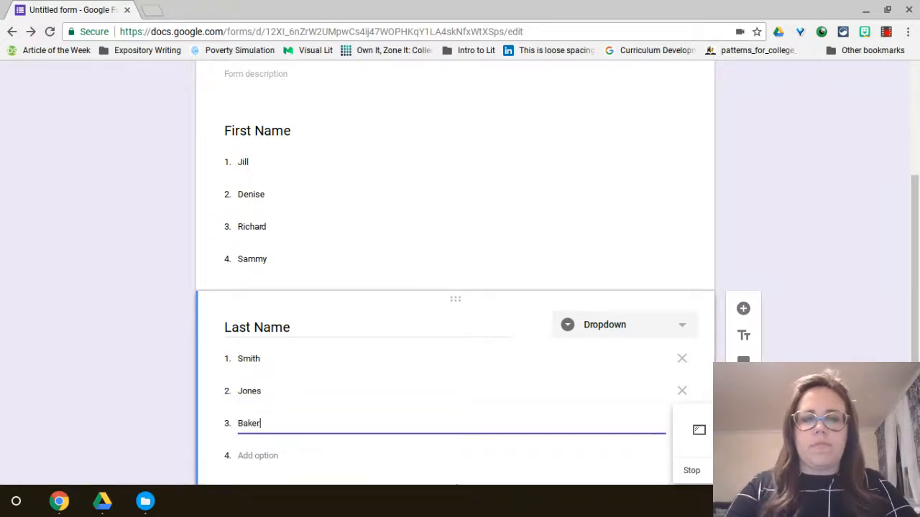
{"action": "key", "text": "Return"}
{"action": "type", "text": "Gre"}
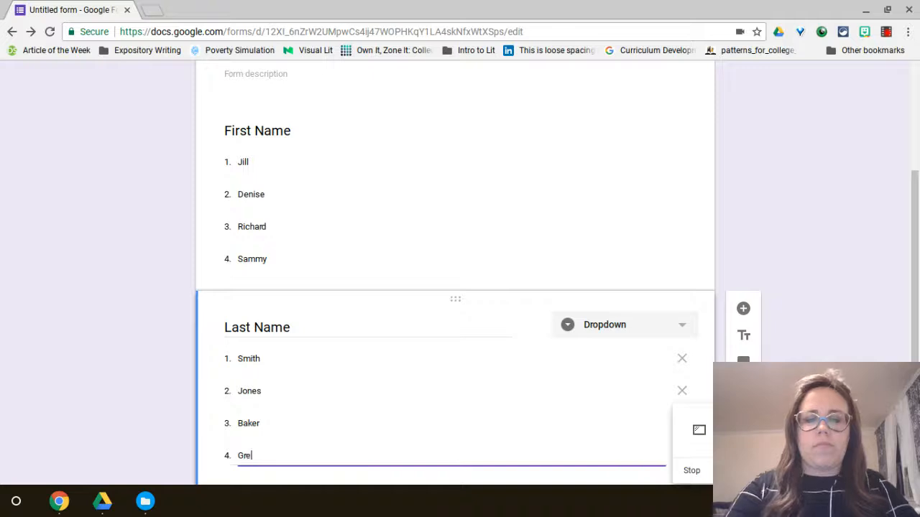
{"action": "type", "text": "ene"}
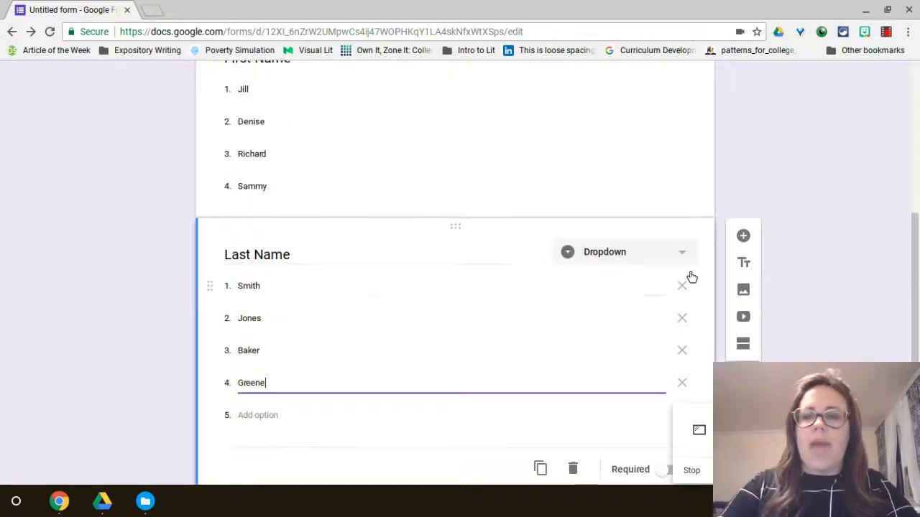
{"action": "left_click", "coordinate": [734, 236]}
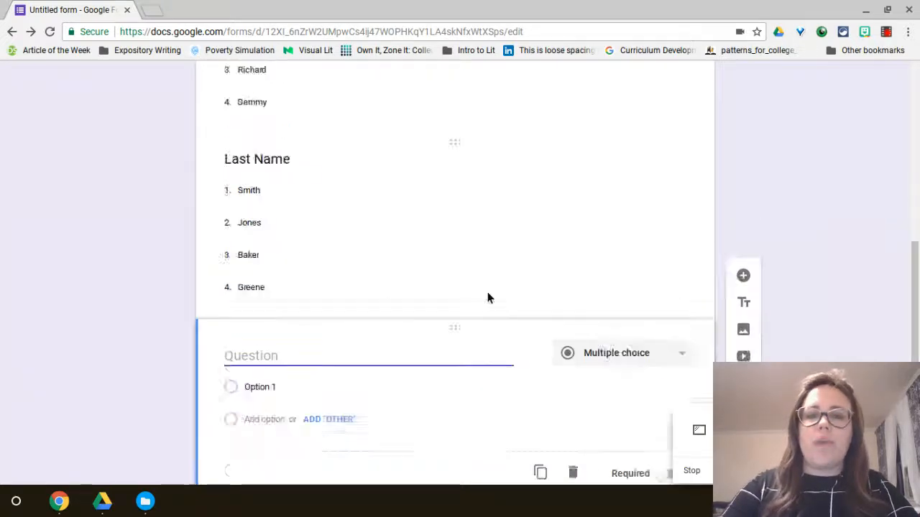
{"action": "type", "text": "Email"}
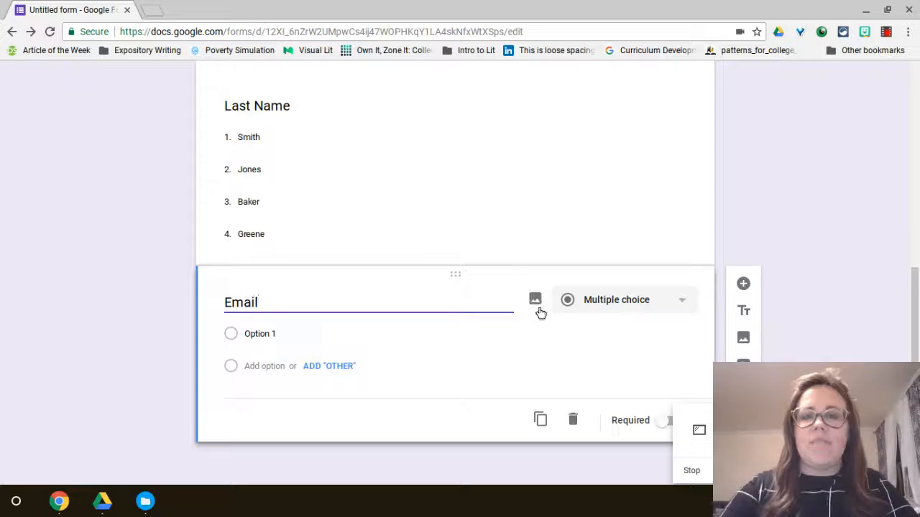
Make Email a dropdown whose first option is a sample school e-mail address
{"action": "left_click", "coordinate": [608, 324]}
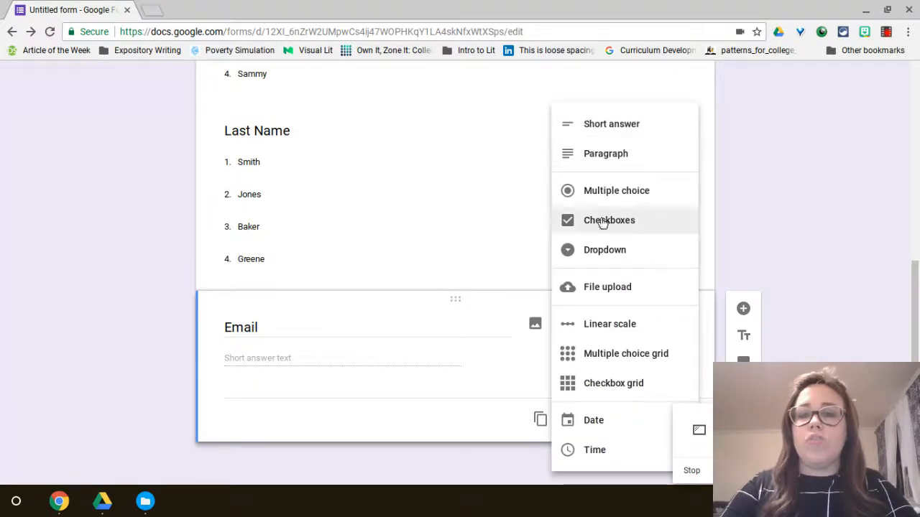
{"action": "left_click", "coordinate": [600, 249]}
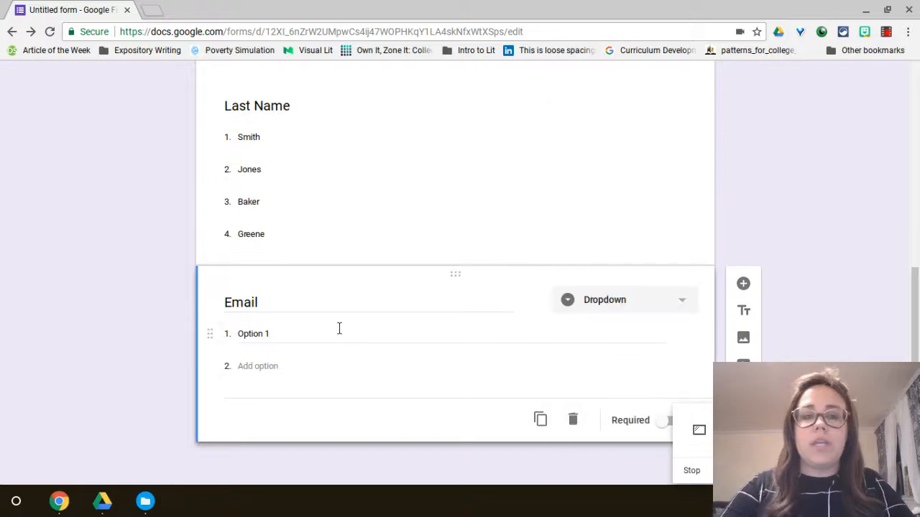
{"action": "left_click", "coordinate": [294, 331]}
{"action": "type", "text": "smi"}
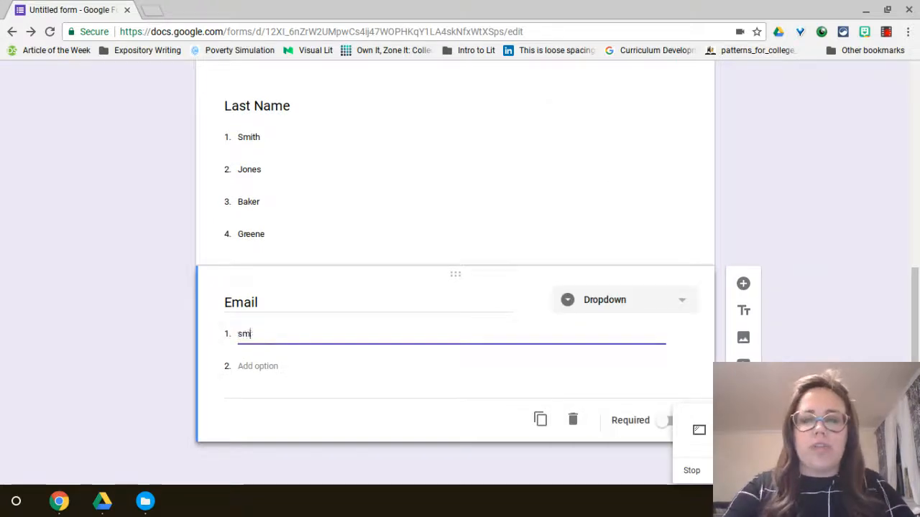
{"action": "type", "text": "th@your"}
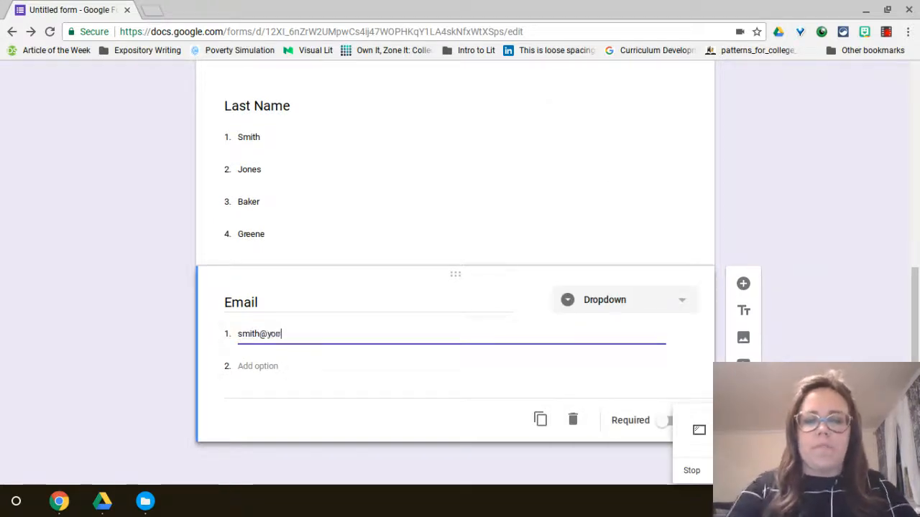
{"action": "type", "text": "school.,o"}
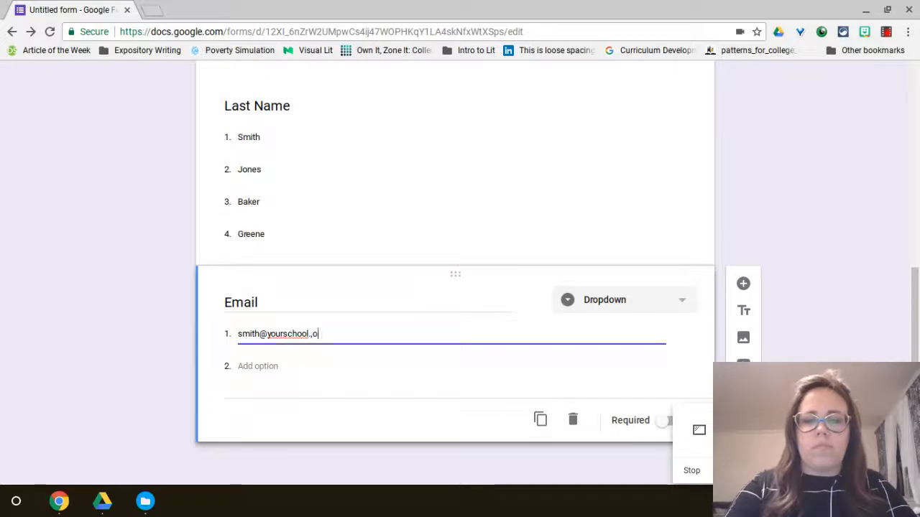
{"action": "key", "text": "BackSpace"}
{"action": "key", "text": "BackSpace"}
{"action": "type", "text": "org"}
Copy that address into the second, third and fourth Email options
{"action": "key", "text": "ctrl+a"}
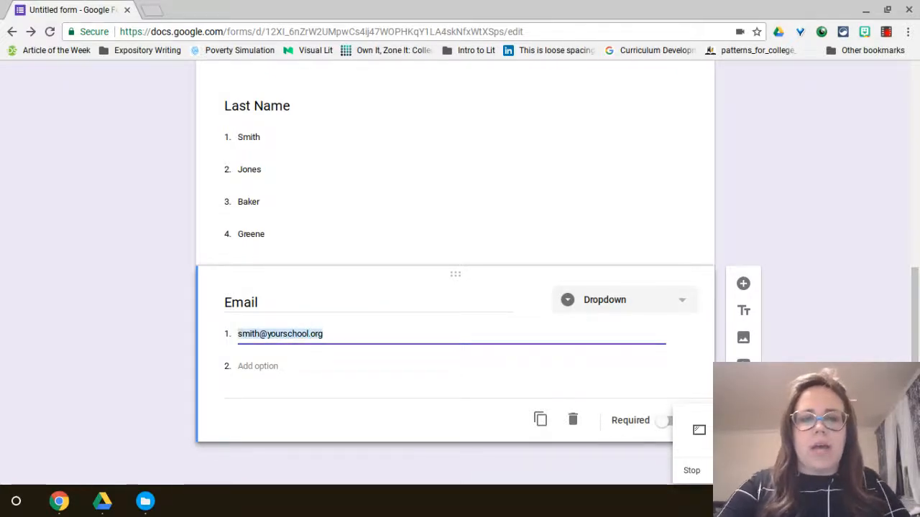
{"action": "left_click", "coordinate": [266, 368]}
{"action": "type", "text": "https://youtu.be/eftWmNzWbxk"}
{"action": "key", "text": "Return"}
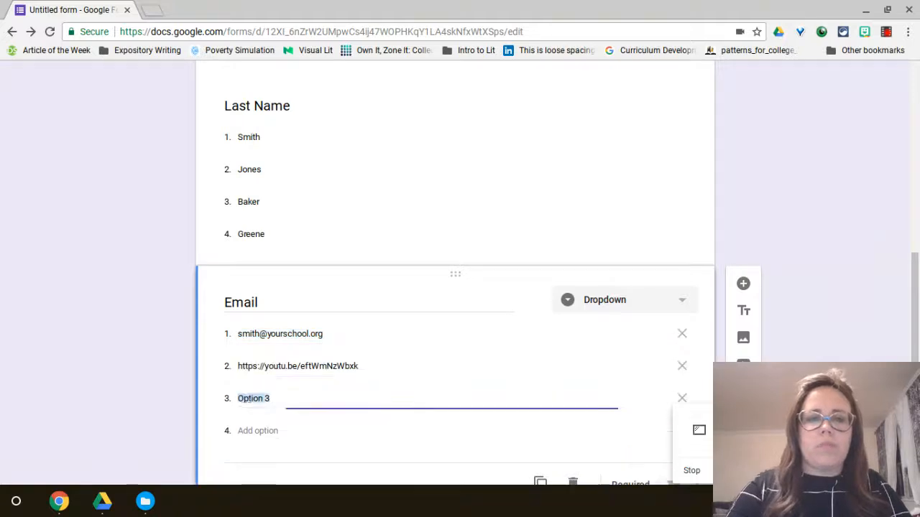
{"action": "left_click", "coordinate": [274, 363]}
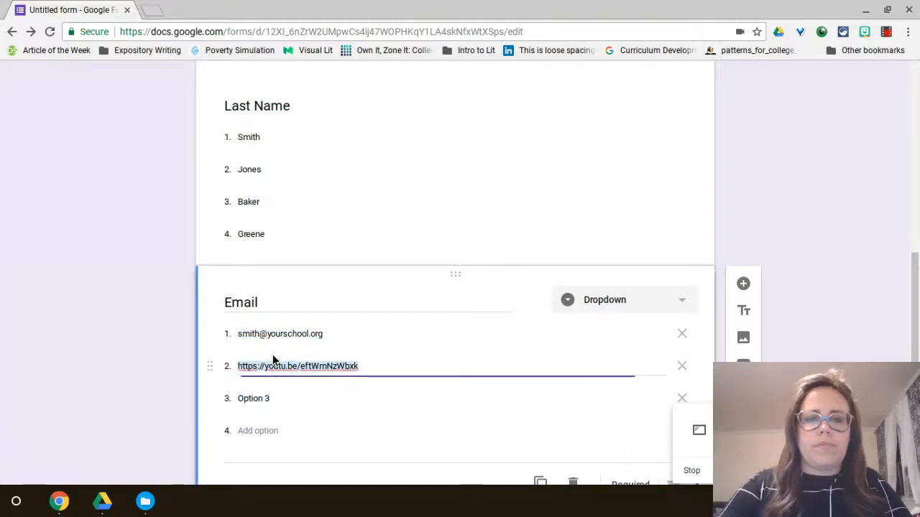
{"action": "left_click", "coordinate": [272, 334]}
{"action": "key", "text": "ctrl+c"}
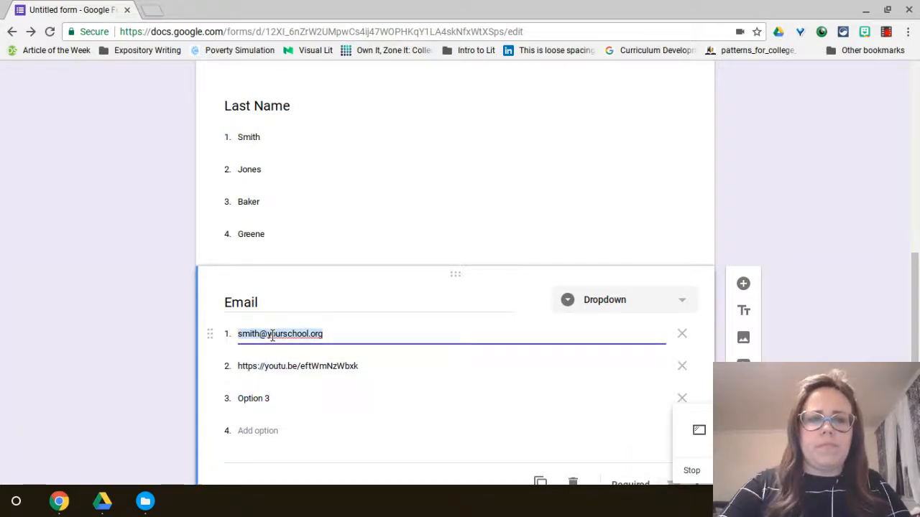
{"action": "left_click", "coordinate": [277, 363]}
{"action": "key", "text": "ctrl+v"}
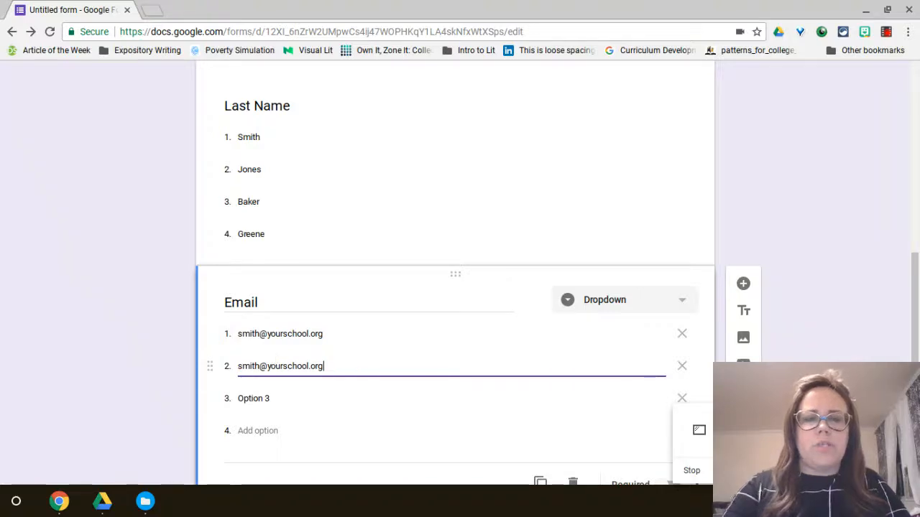
{"action": "key", "text": "Return"}
{"action": "key", "text": "ctrl+v"}
{"action": "key", "text": "Return"}
{"action": "key", "text": "ctrl+v"}
Commit the form name 'Template - Class'
{"action": "scroll", "coordinate": [454, 277], "scroll_direction": "down", "scroll_amount": 1}
{"action": "scroll", "coordinate": [455, 277], "scroll_direction": "up", "scroll_amount": 7}
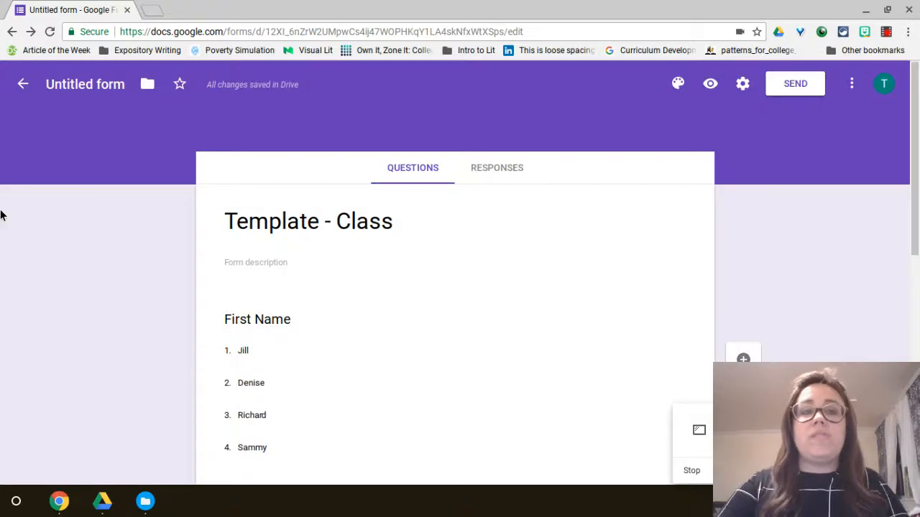
{"action": "left_click", "coordinate": [106, 237]}
{"action": "scroll", "coordinate": [244, 269], "scroll_direction": "down", "scroll_amount": 6}
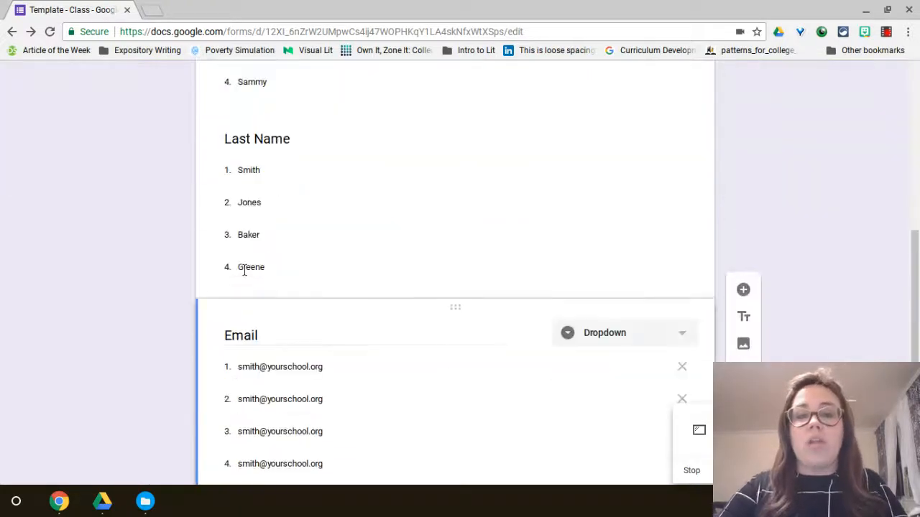
{"action": "scroll", "coordinate": [244, 269], "scroll_direction": "up", "scroll_amount": 5}
{"action": "scroll", "coordinate": [244, 270], "scroll_direction": "up", "scroll_amount": 2}
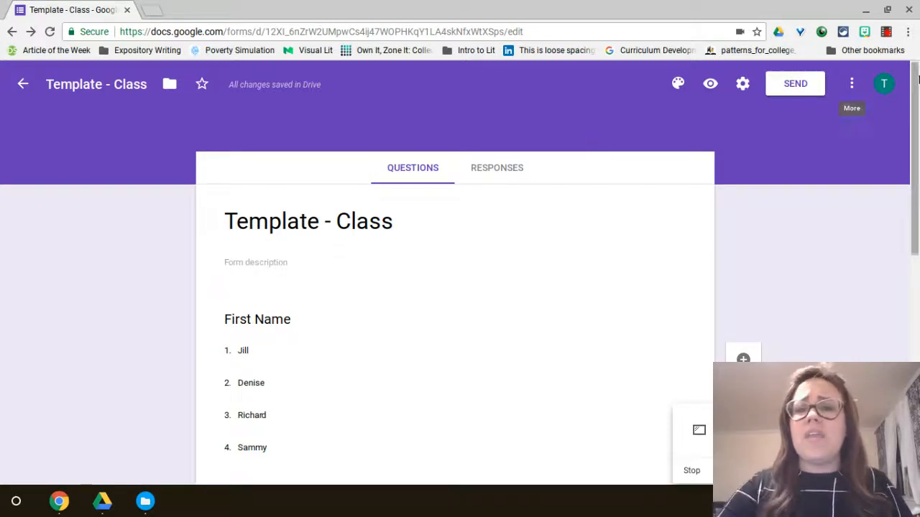
Copy the form from the More menu, naming the copy 'Sample Assignment'
{"action": "left_click", "coordinate": [855, 84]}
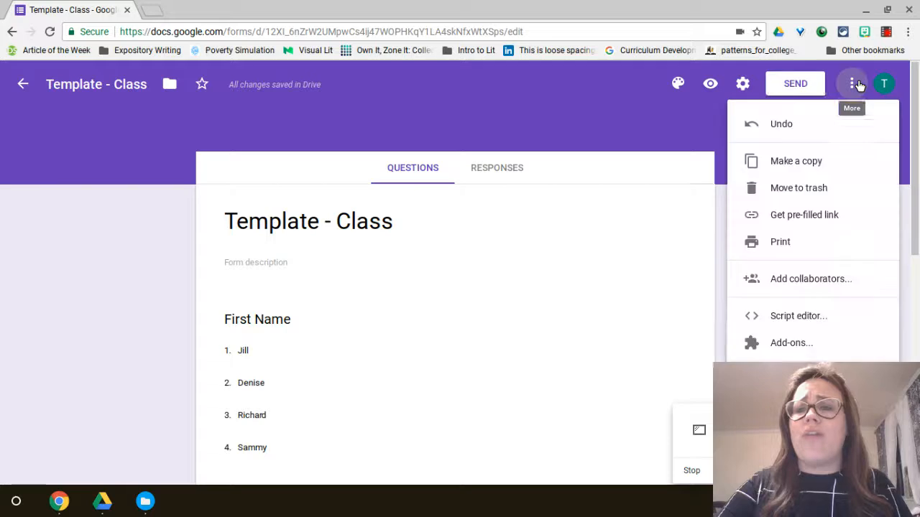
{"action": "left_click", "coordinate": [819, 160]}
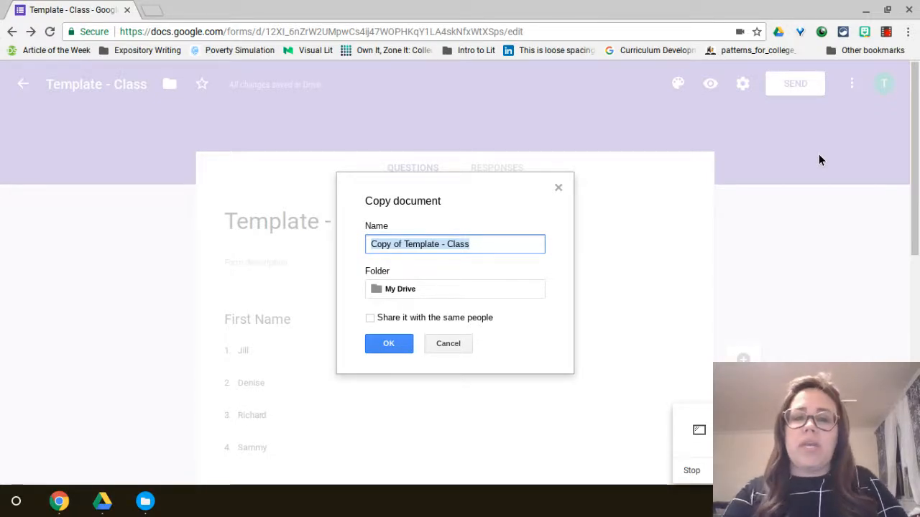
{"action": "type", "text": "A"}
{"action": "key", "text": "BackSpace"}
{"action": "type", "text": "Samplr"}
{"action": "key", "text": "BackSpace"}
{"action": "key", "text": "BackSpace"}
{"action": "type", "text": "e A"}
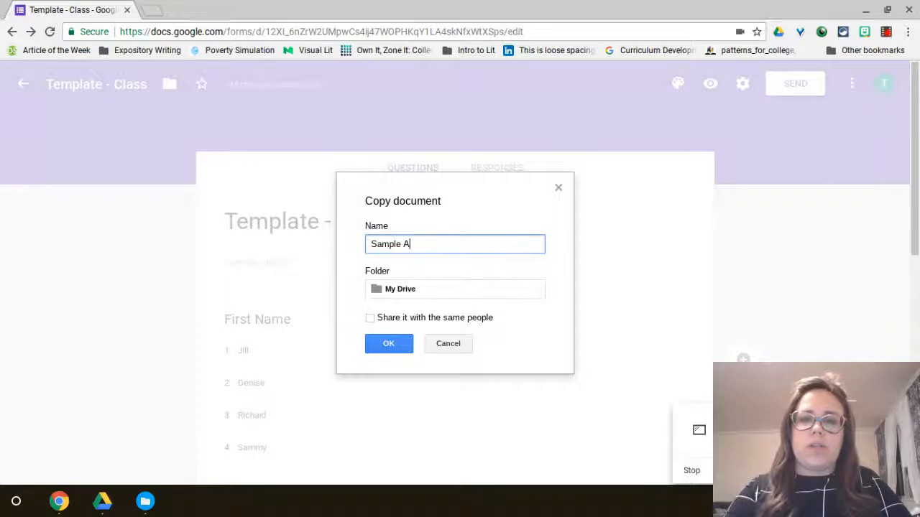
{"action": "type", "text": "ssignment"}
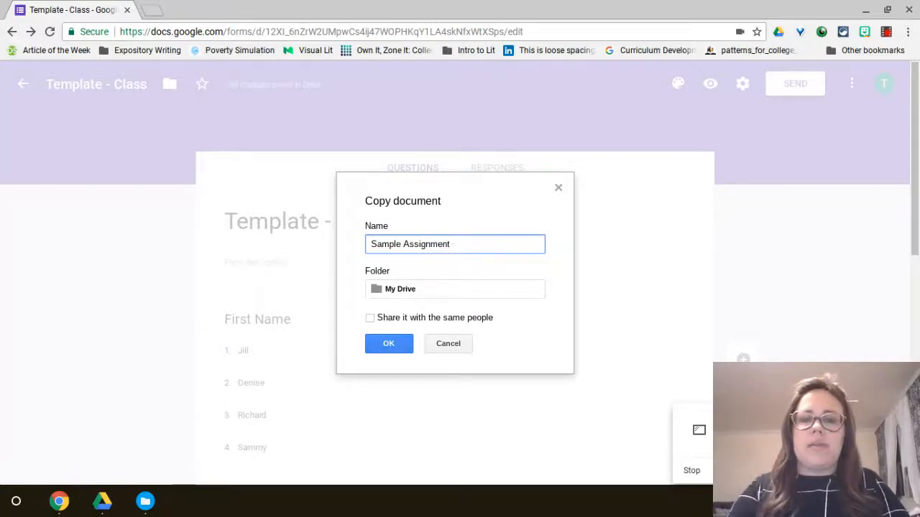
{"action": "key", "text": "Return"}
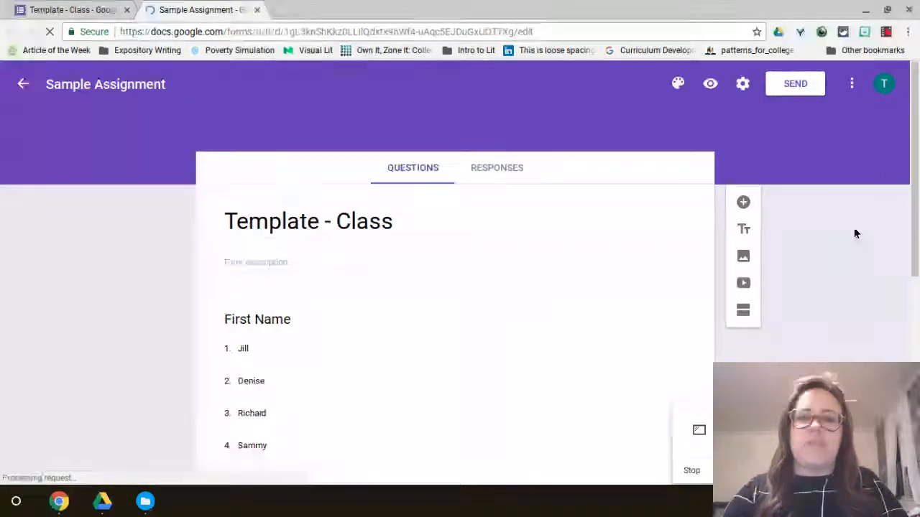
Change the copied form's heading from 'Template - Class' to 'Sample Assignment'
{"action": "left_click", "coordinate": [372, 228]}
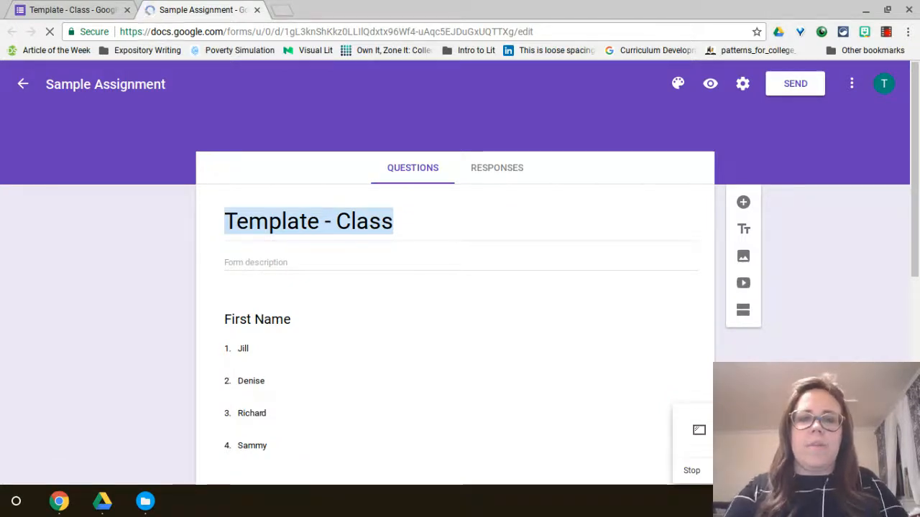
{"action": "type", "text": "Sample "}
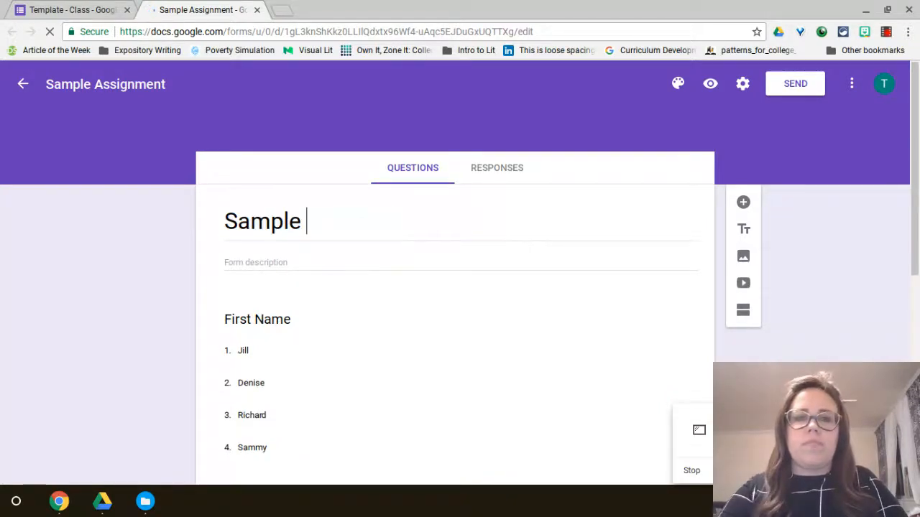
{"action": "type", "text": "Ass"}
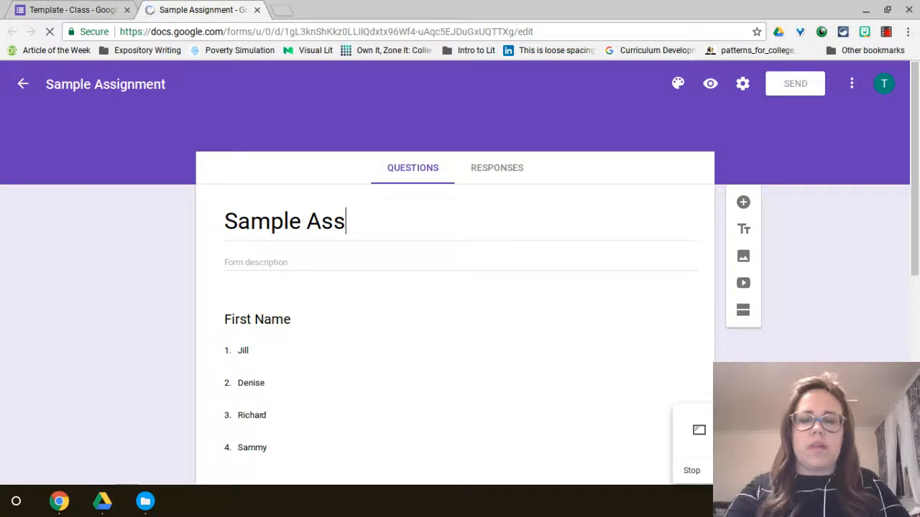
{"action": "type", "text": "ignment"}
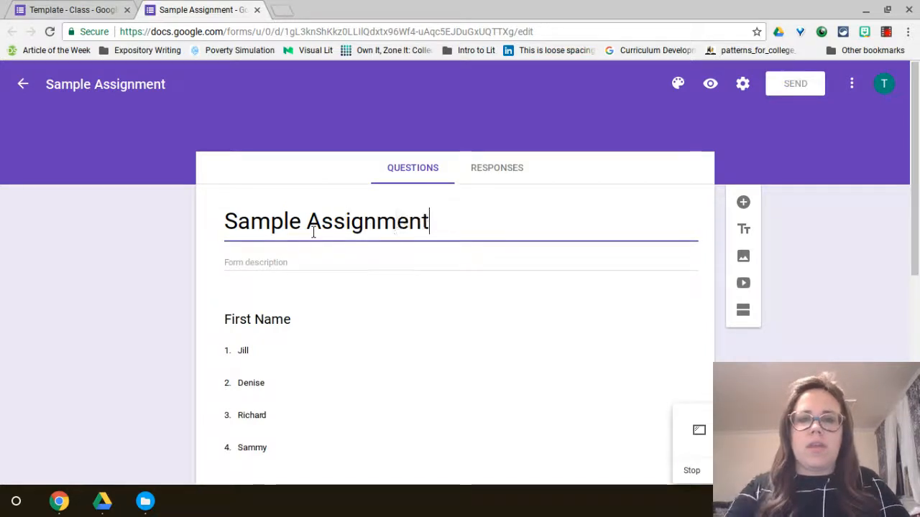
{"action": "scroll", "coordinate": [314, 231], "scroll_direction": "down", "scroll_amount": 2}
{"action": "scroll", "coordinate": [314, 231], "scroll_direction": "down", "scroll_amount": 4}
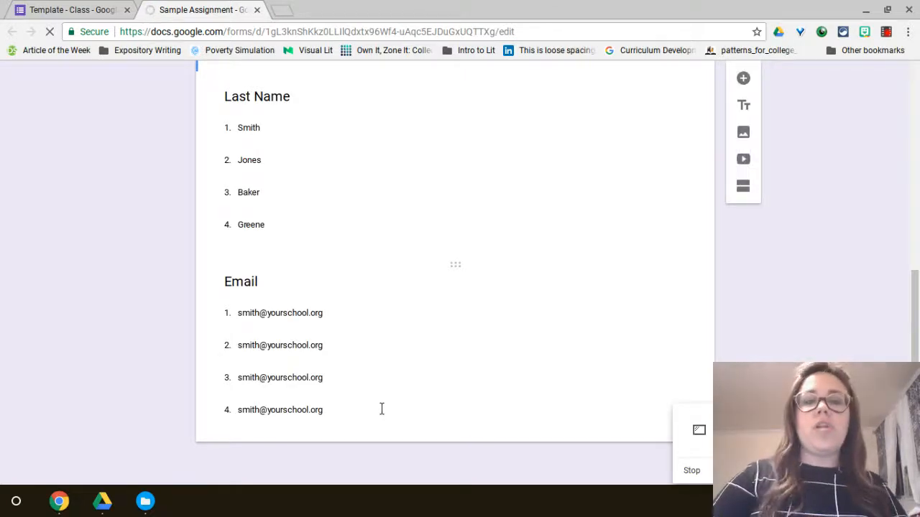
{"action": "left_click", "coordinate": [381, 408]}
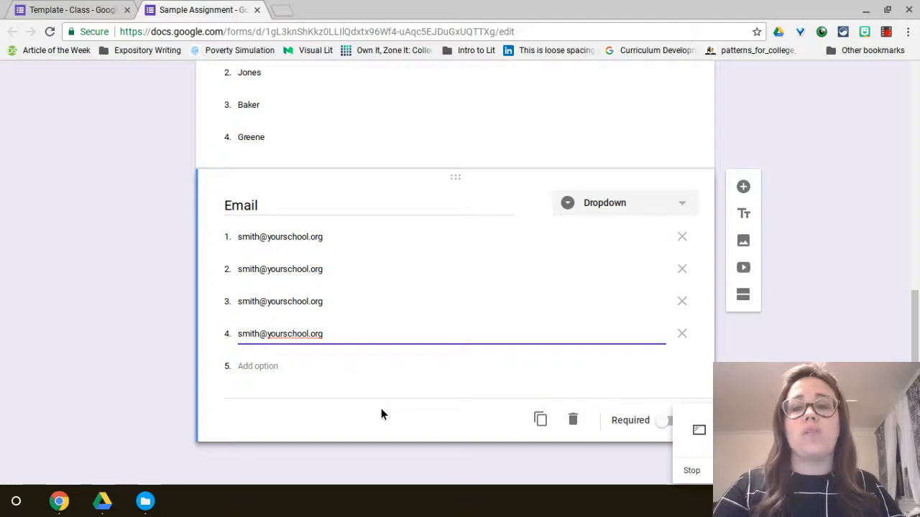
Add two questions titled 'Meaning' and 'Meaning Score'
{"action": "left_click", "coordinate": [744, 201]}
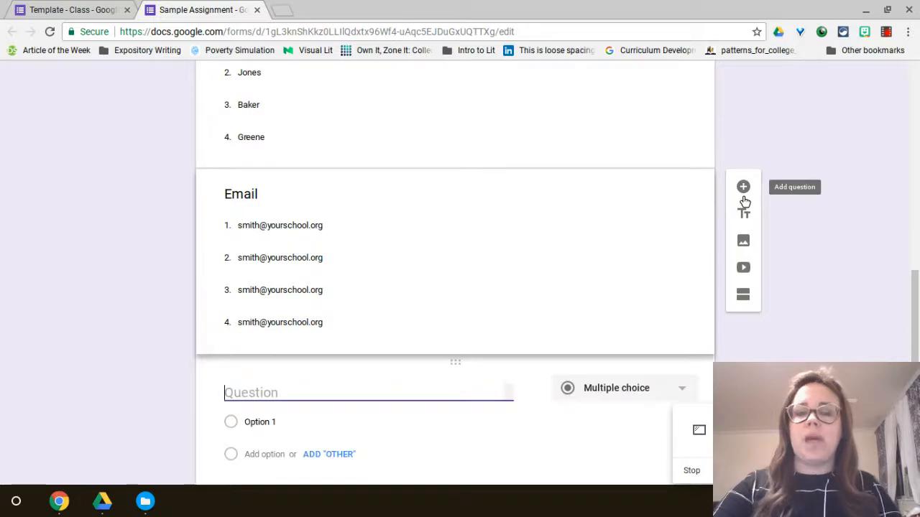
{"action": "type", "text": "Meaning"}
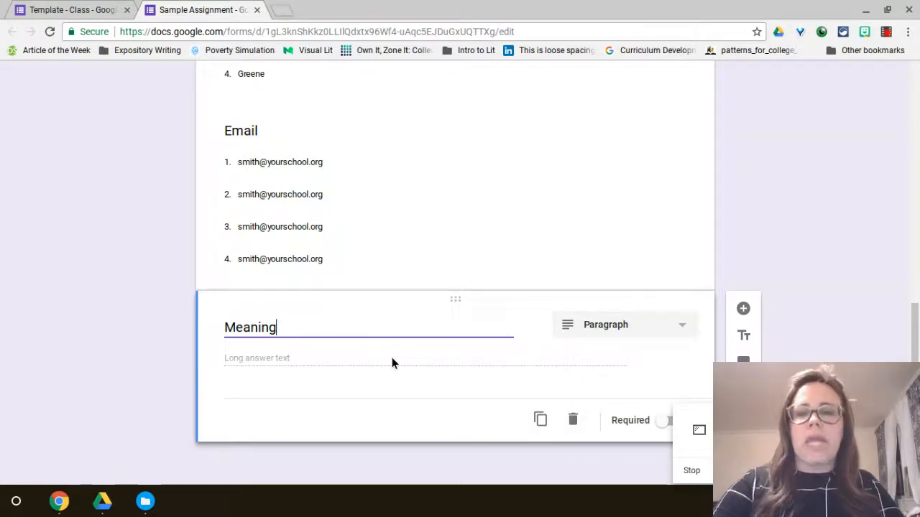
{"action": "left_click", "coordinate": [740, 309]}
{"action": "type", "text": "Meaning Score"}
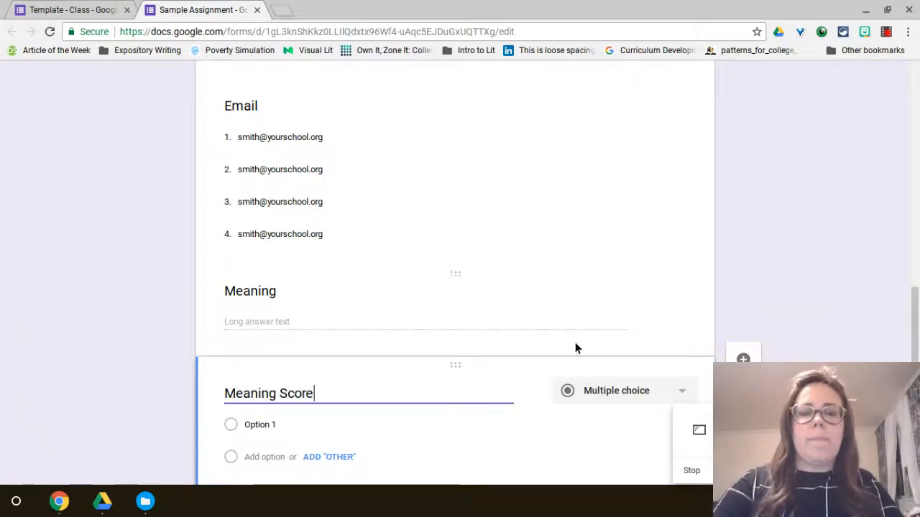
Set the Meaning Score question type to Dropdown
{"action": "left_click", "coordinate": [604, 302]}
{"action": "left_click", "coordinate": [595, 324]}
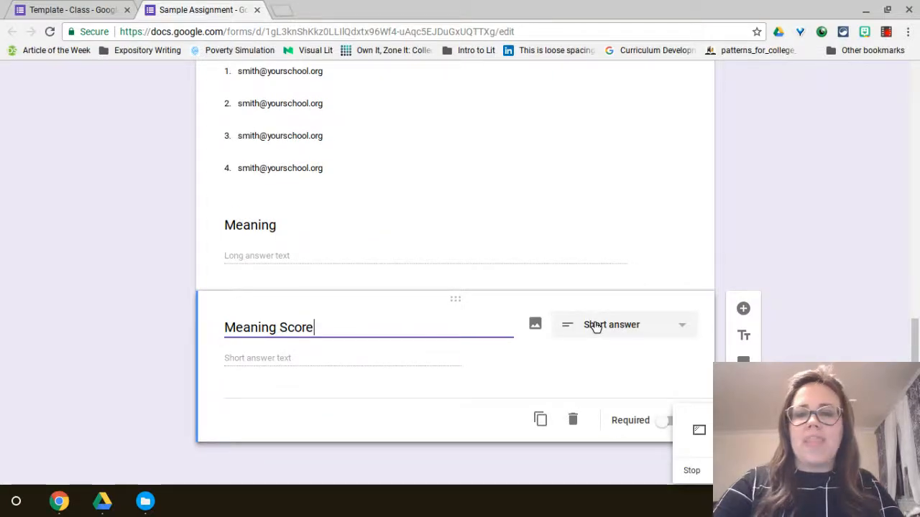
{"action": "left_click", "coordinate": [595, 325]}
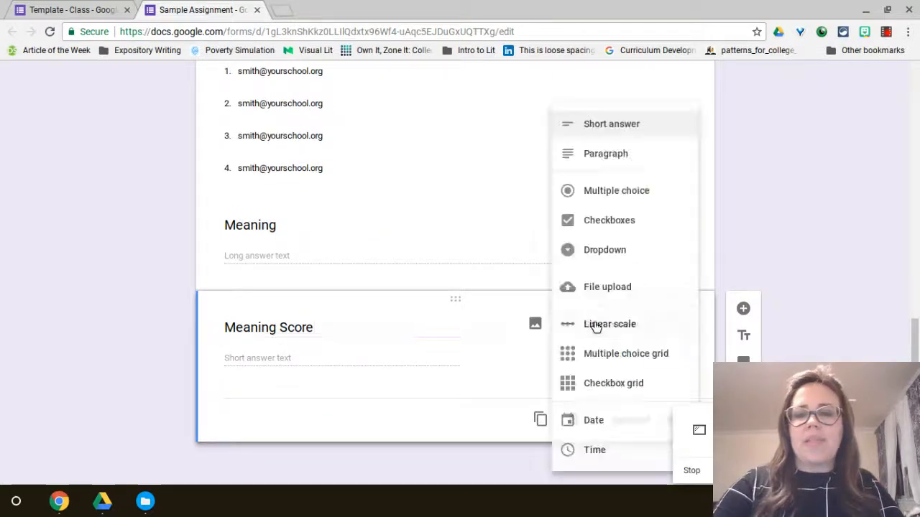
{"action": "left_click", "coordinate": [586, 249]}
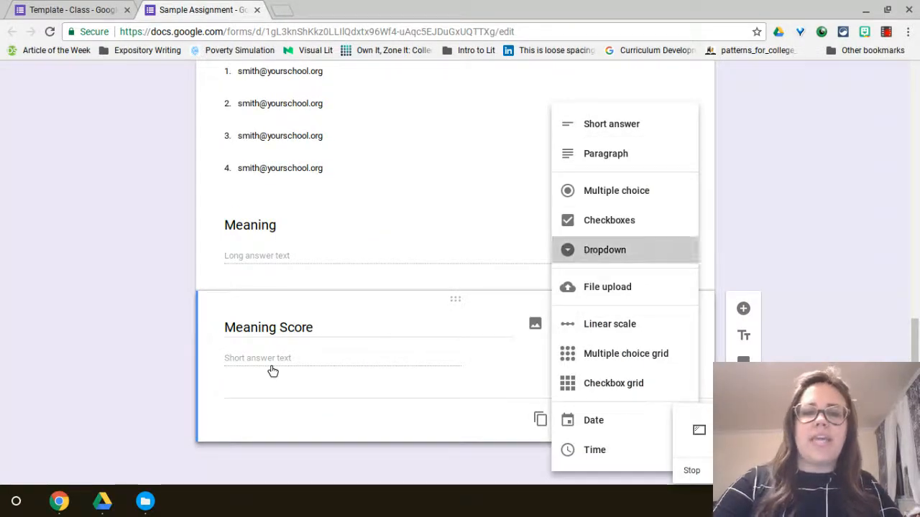
Enter Meaning Score choices 6, 5, 4, 3, 2 and 1
{"action": "left_click", "coordinate": [253, 360]}
{"action": "type", "text": "6"}
{"action": "key", "text": "Return"}
{"action": "type", "text": "5"}
{"action": "key", "text": "Return"}
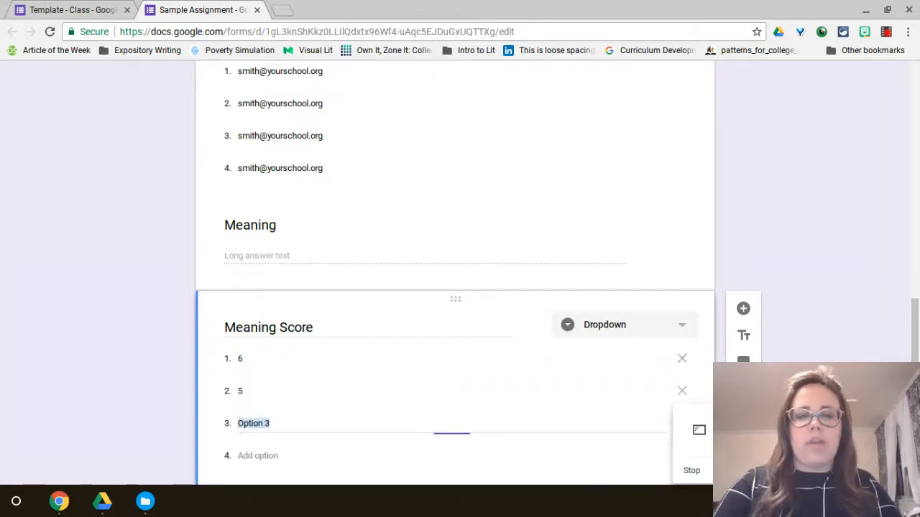
{"action": "type", "text": "4"}
{"action": "key", "text": "Return"}
{"action": "type", "text": "3"}
{"action": "key", "text": "Return"}
{"action": "type", "text": "2"}
{"action": "key", "text": "Return"}
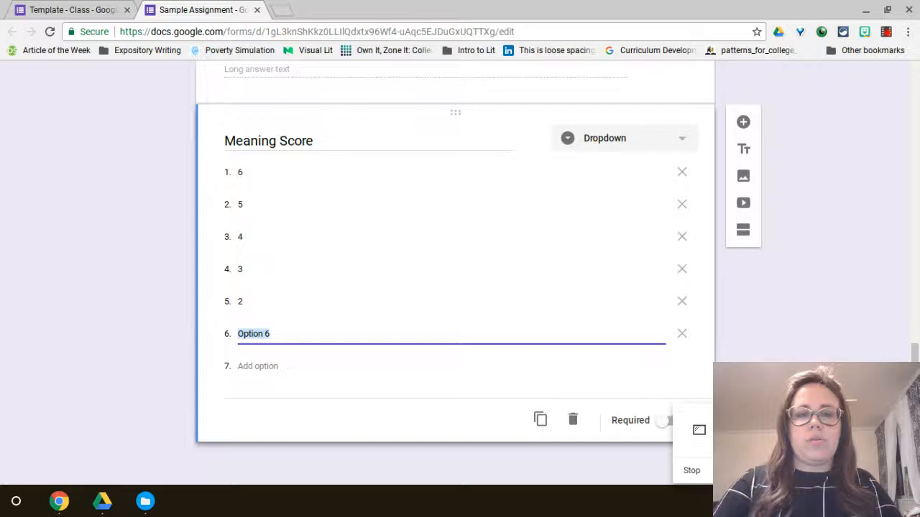
{"action": "type", "text": "1"}
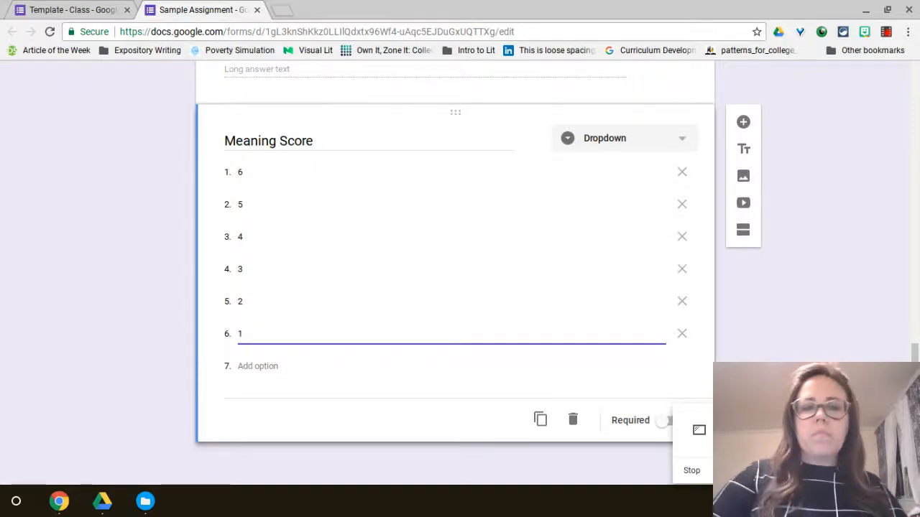
{"action": "scroll", "coordinate": [455, 273], "scroll_direction": "up", "scroll_amount": 2}
{"action": "scroll", "coordinate": [455, 273], "scroll_direction": "up", "scroll_amount": 1}
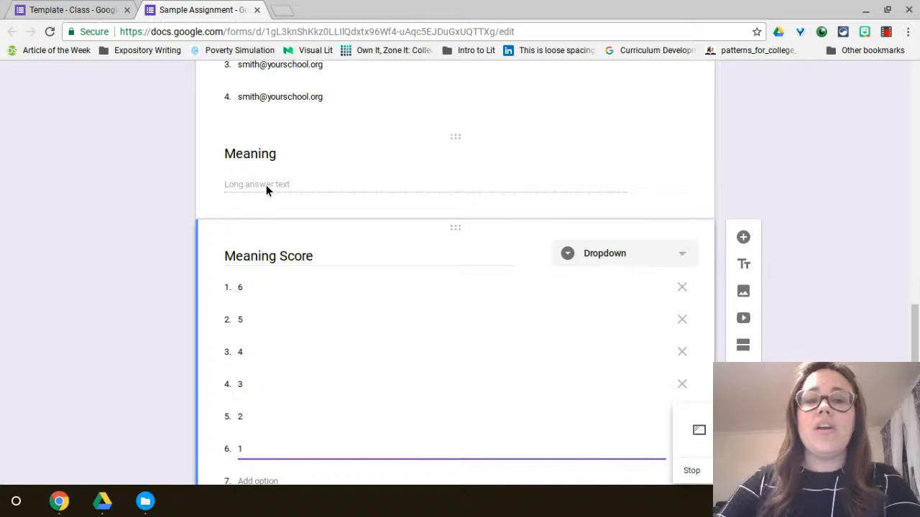
{"action": "scroll", "coordinate": [266, 185], "scroll_direction": "down", "scroll_amount": 2}
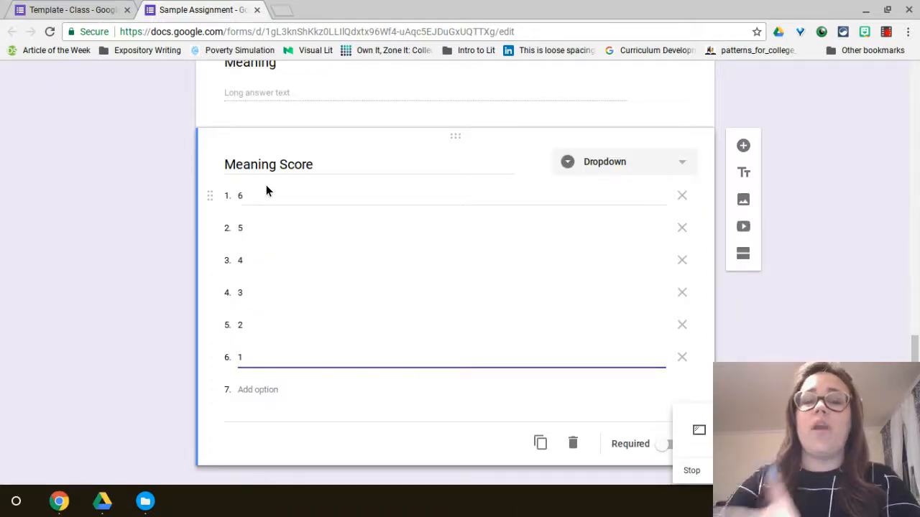
{"action": "scroll", "coordinate": [266, 190], "scroll_direction": "down", "scroll_amount": 1}
{"action": "left_click", "coordinate": [761, 288]}
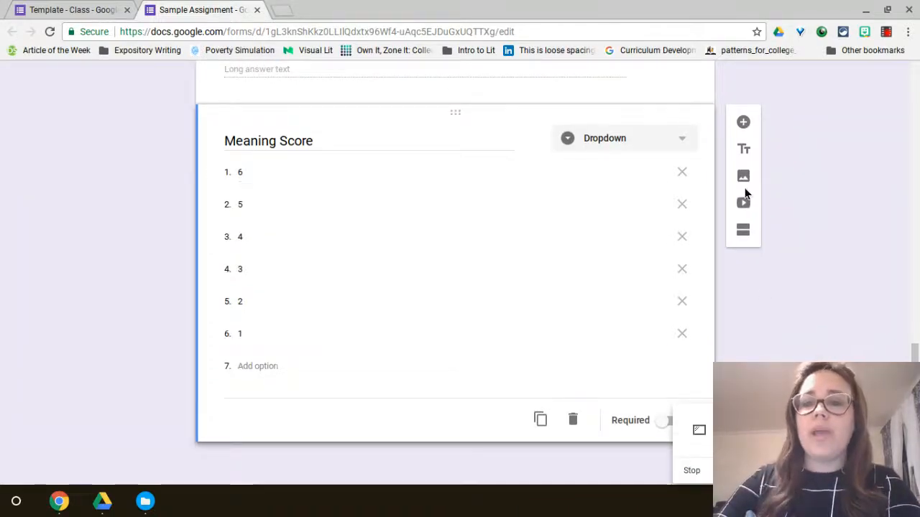
Add a 'Total' question set to Short answer
{"action": "left_click", "coordinate": [743, 125]}
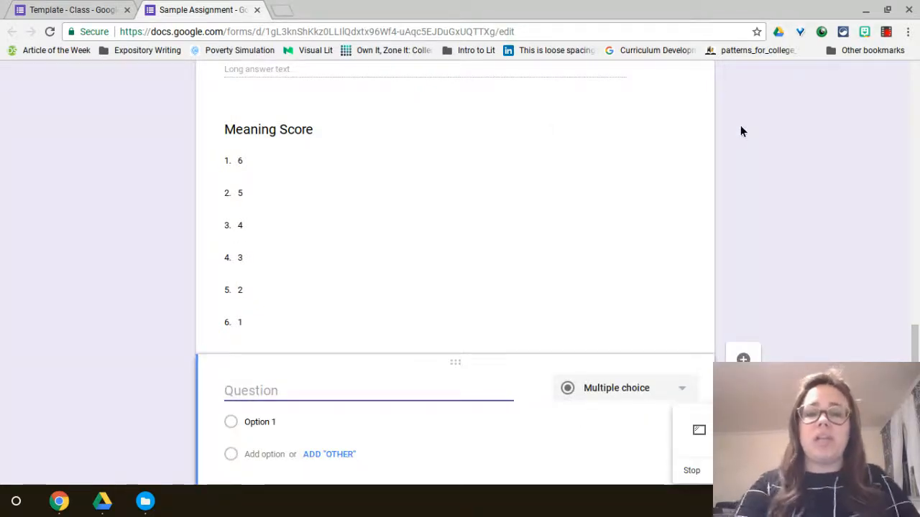
{"action": "type", "text": "Total"}
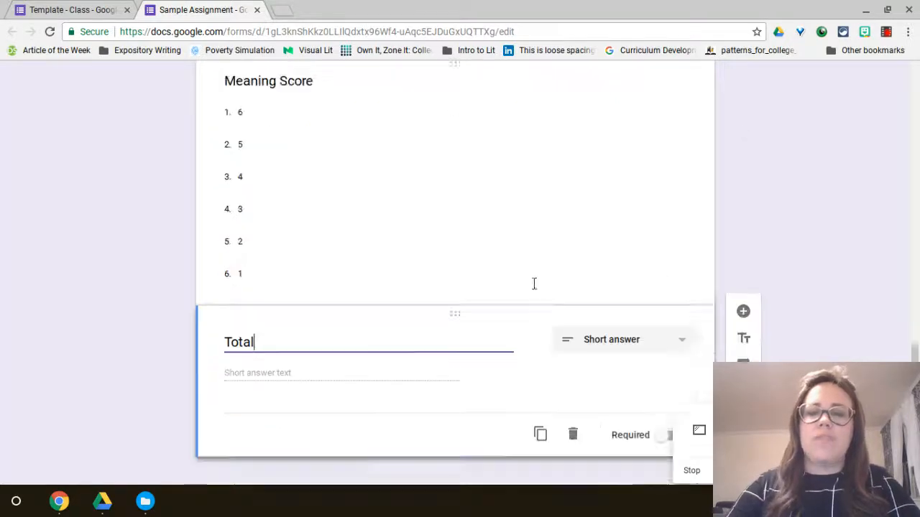
{"action": "left_click", "coordinate": [593, 332]}
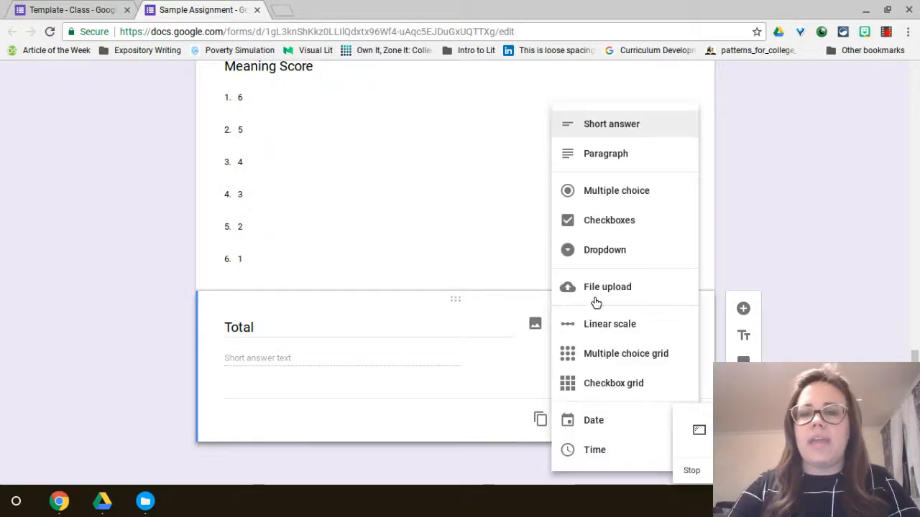
{"action": "left_click", "coordinate": [596, 253]}
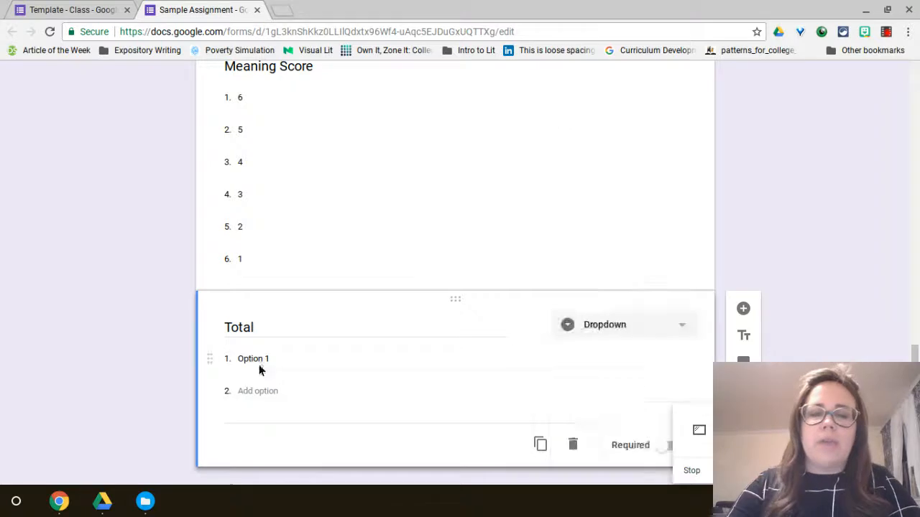
{"action": "left_click", "coordinate": [242, 359]}
{"action": "left_click", "coordinate": [602, 332]}
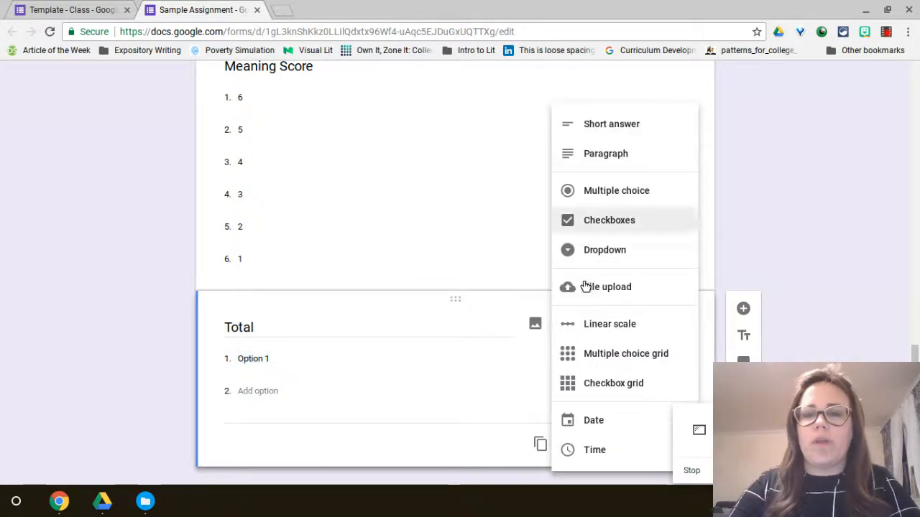
{"action": "left_click", "coordinate": [593, 129]}
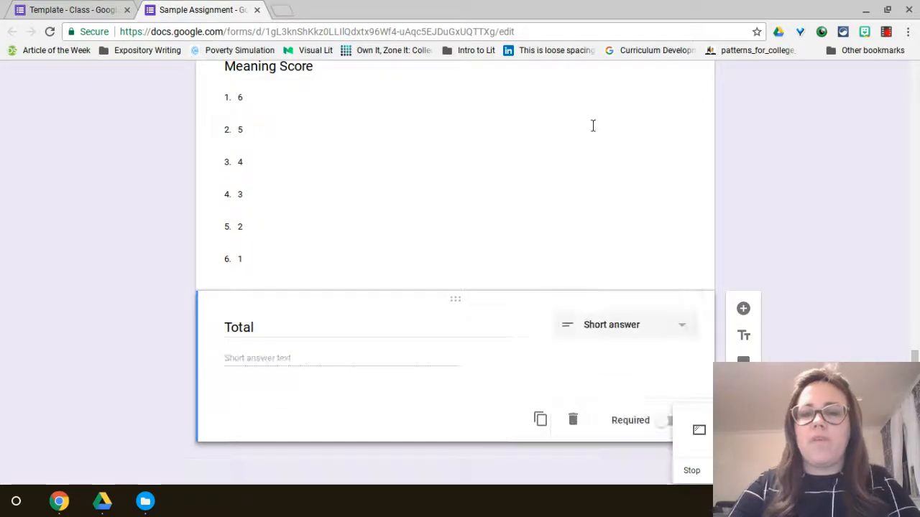
Add a new question titled 'Feedback' below Total
{"action": "left_click", "coordinate": [740, 309]}
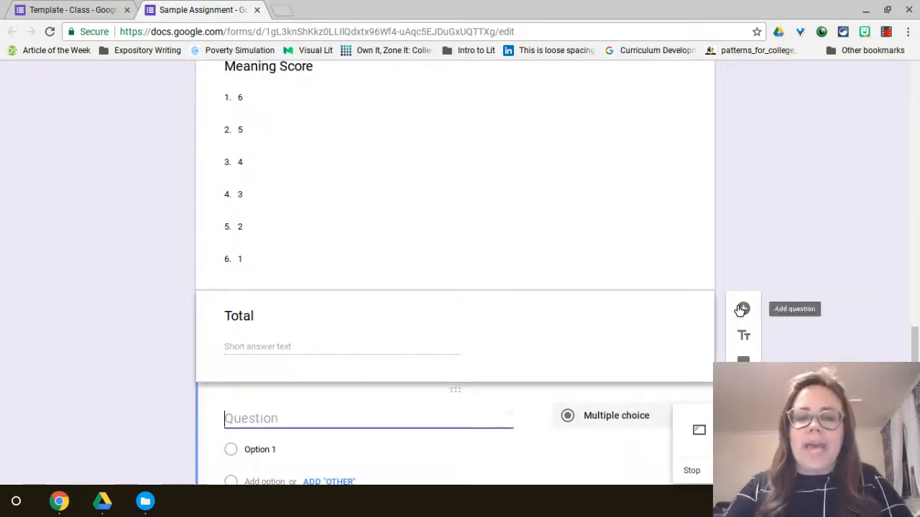
{"action": "type", "text": "C"}
{"action": "key", "text": "BackSpace"}
{"action": "type", "text": "Feedback"}
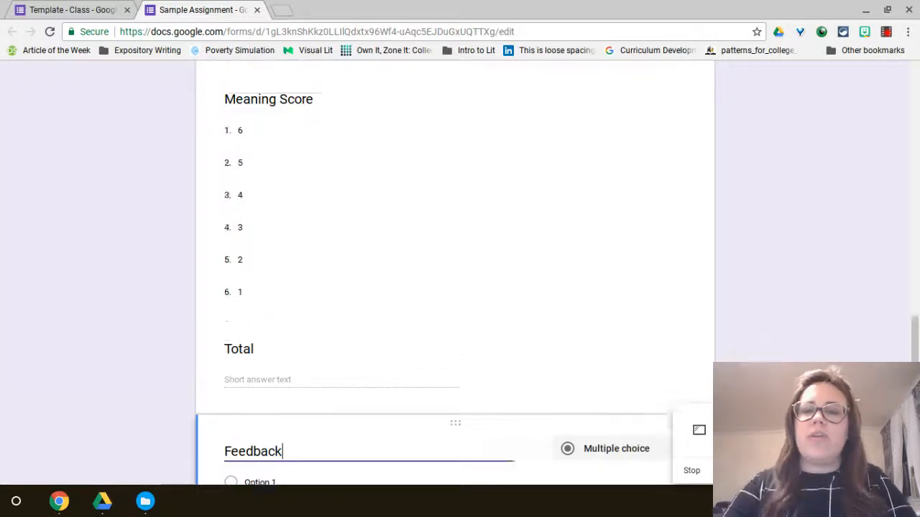
{"action": "scroll", "coordinate": [497, 158], "scroll_direction": "up", "scroll_amount": 2}
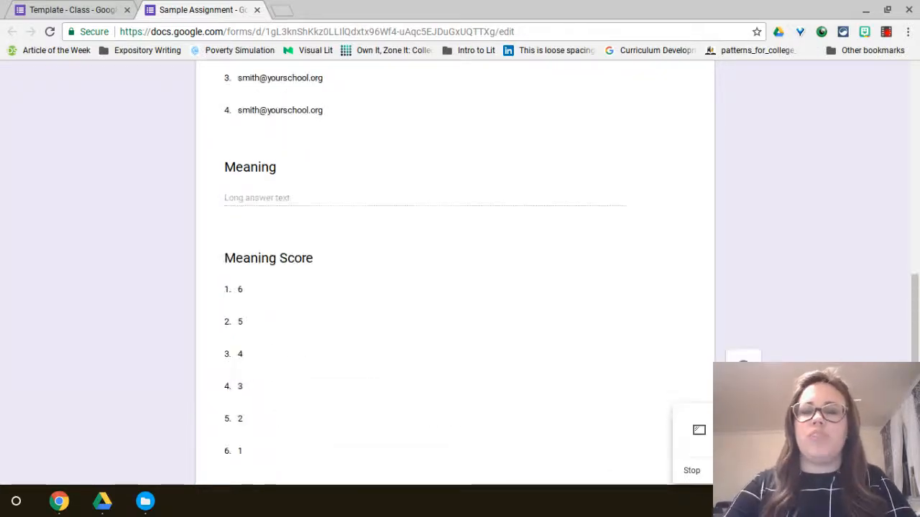
Select the Meaning question card to edit it
{"action": "left_click", "coordinate": [483, 198]}
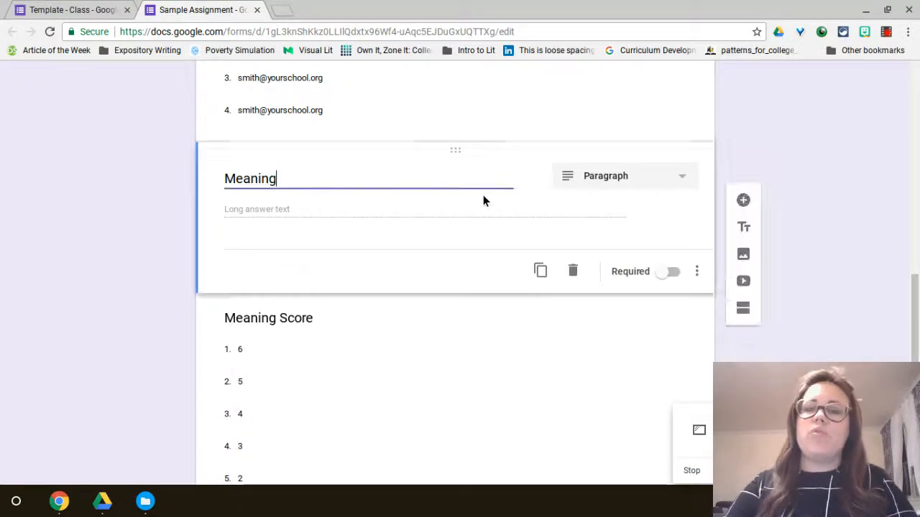
{"action": "left_click", "coordinate": [472, 200]}
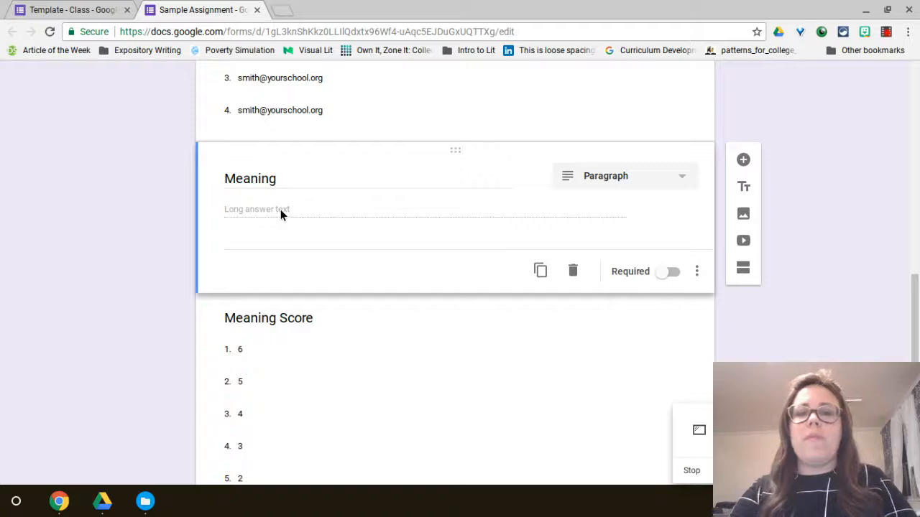
{"action": "scroll", "coordinate": [281, 214], "scroll_direction": "down", "scroll_amount": 1}
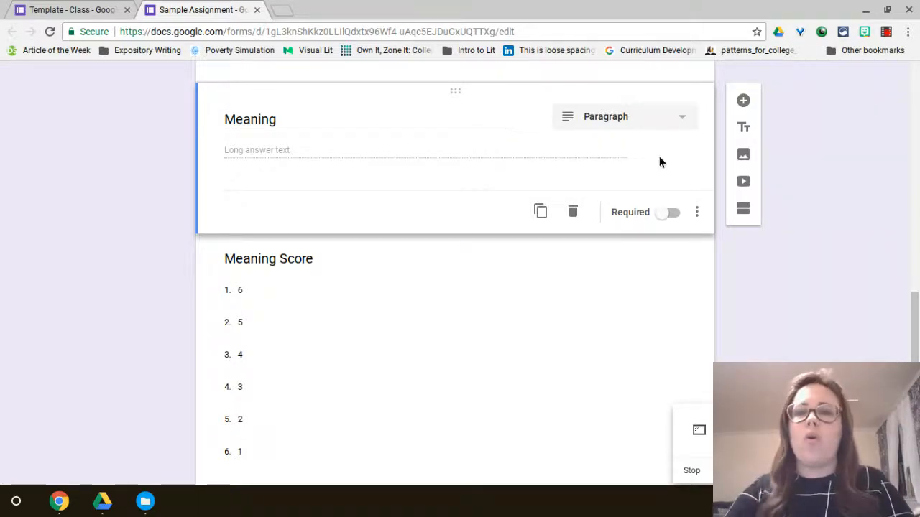
Make Meaning checkboxes, first option 'Your claim is meaningful and addresses the prompt question.'
{"action": "left_click", "coordinate": [670, 127]}
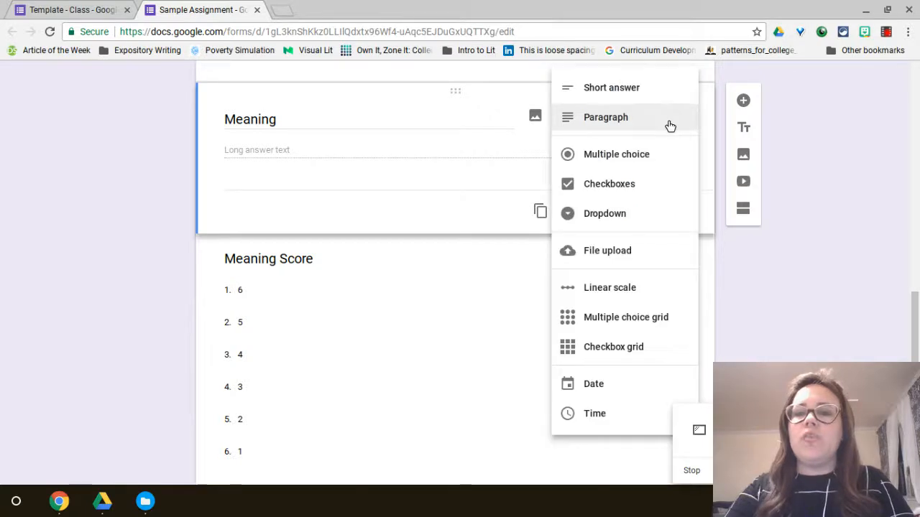
{"action": "left_click", "coordinate": [626, 185]}
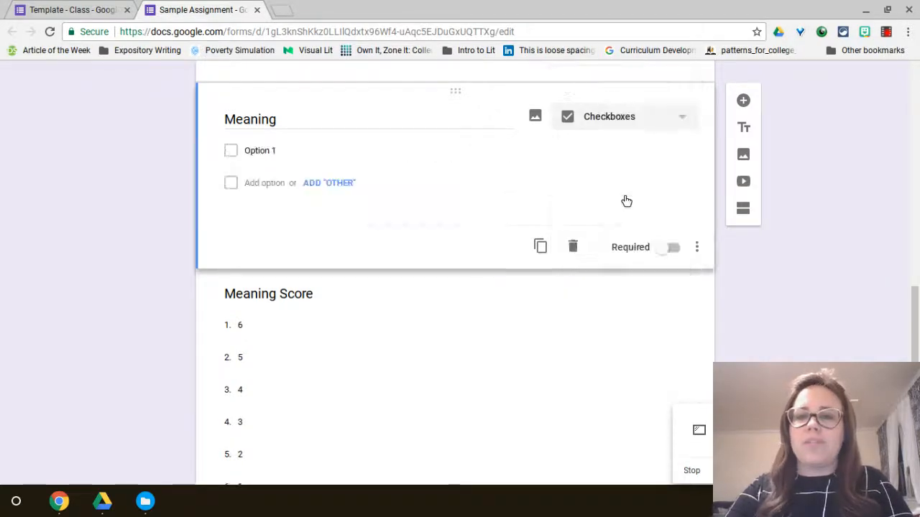
{"action": "left_click", "coordinate": [252, 148]}
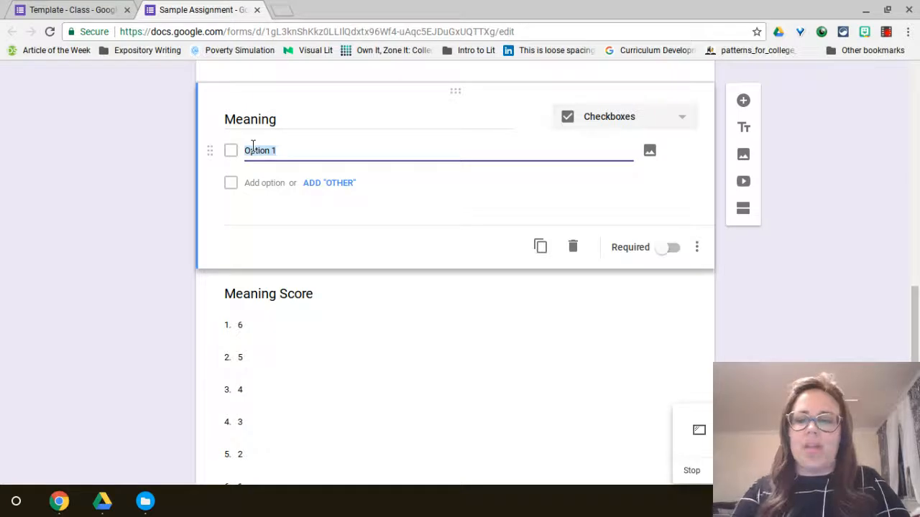
{"action": "type", "text": "This"}
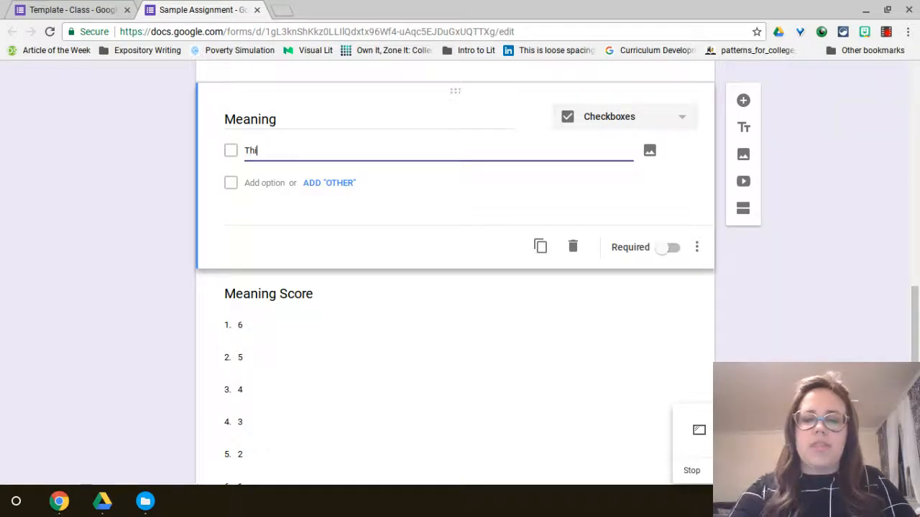
{"action": "key", "text": "BackSpace"}
{"action": "key", "text": "BackSpace"}
{"action": "key", "text": "BackSpace"}
{"action": "type", "text": "Your co"}
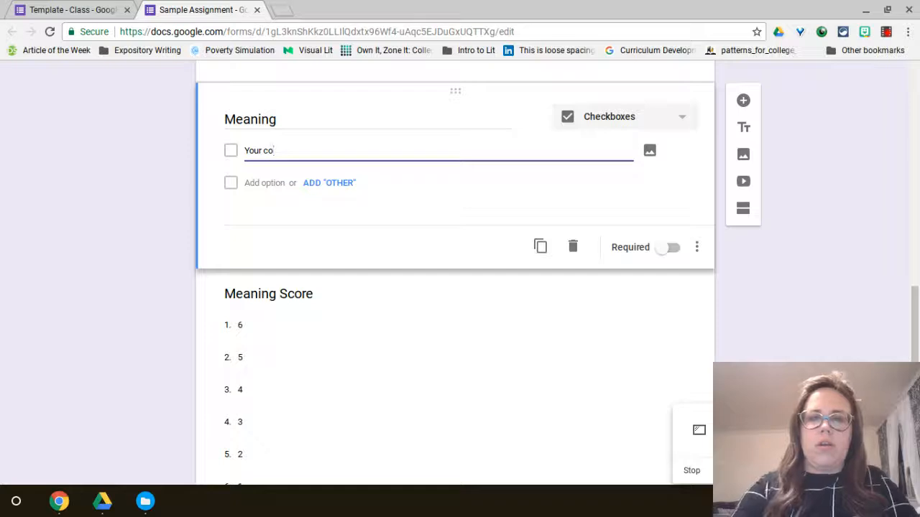
{"action": "key", "text": "BackSpace"}
{"action": "type", "text": "laim "}
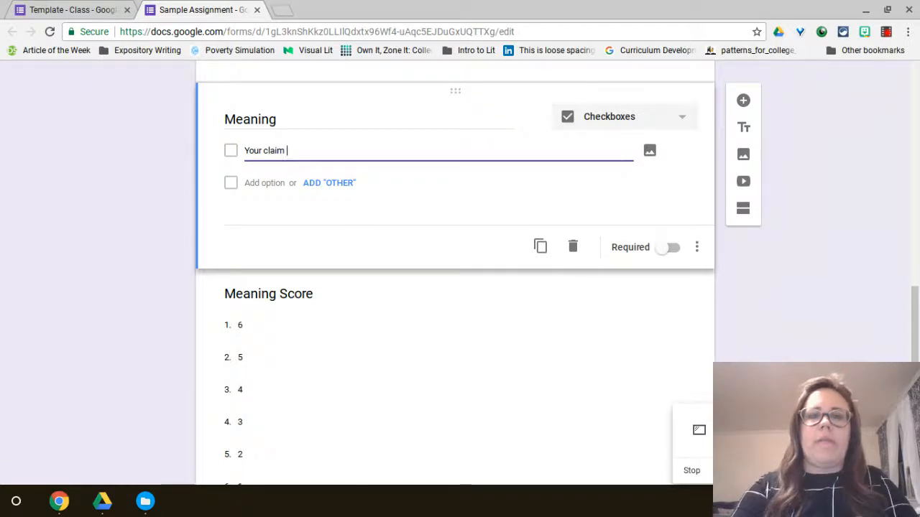
{"action": "type", "text": "is meaningful and addresses the prompt question."}
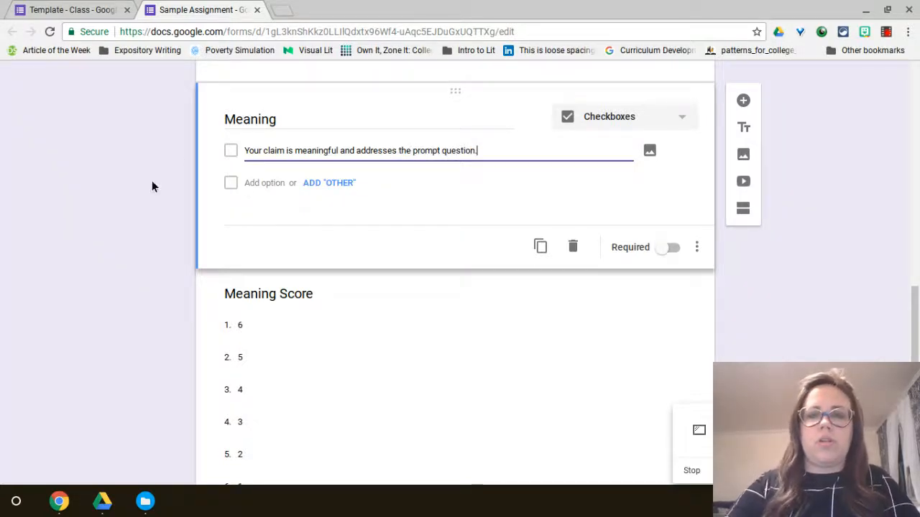
Add checkbox comments on answering only part of the prompt and refining the thesis statement
{"action": "left_click", "coordinate": [249, 184]}
{"action": "type", "text": "Y"}
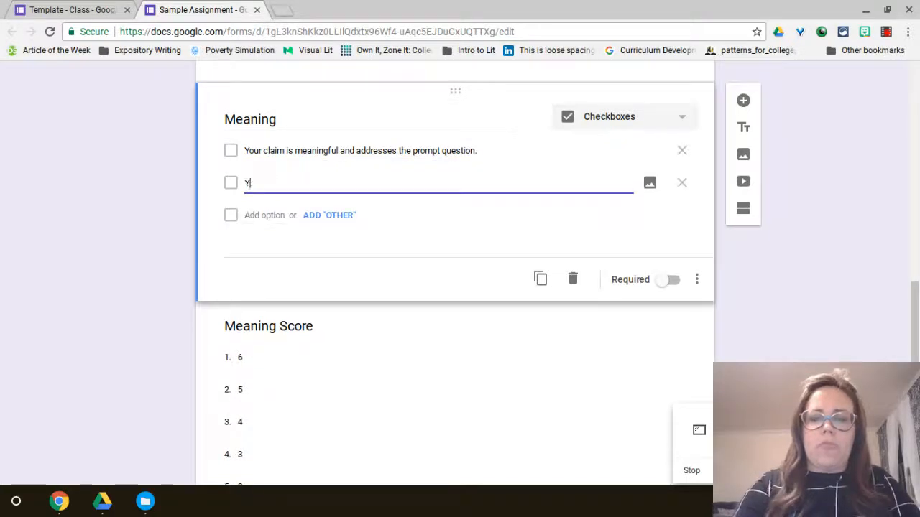
{"action": "type", "text": "ou cnly answer"}
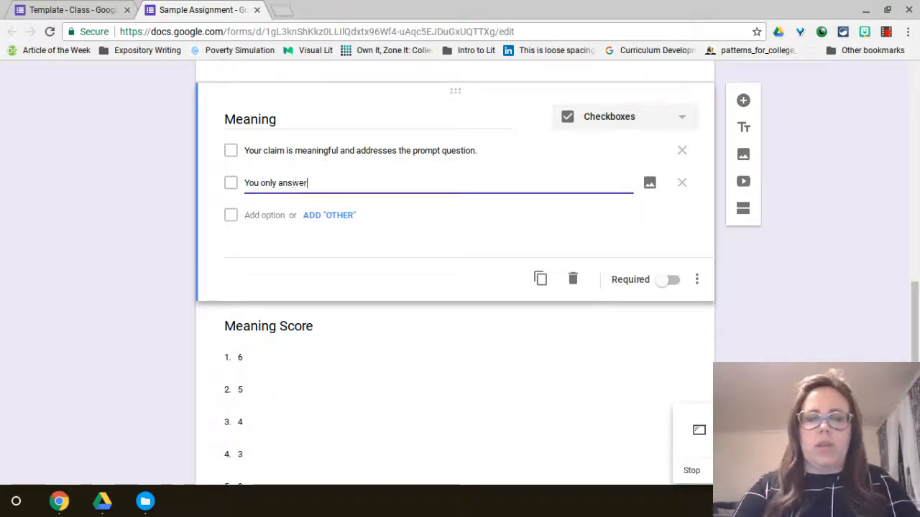
{"action": "type", "text": "ed part of t"}
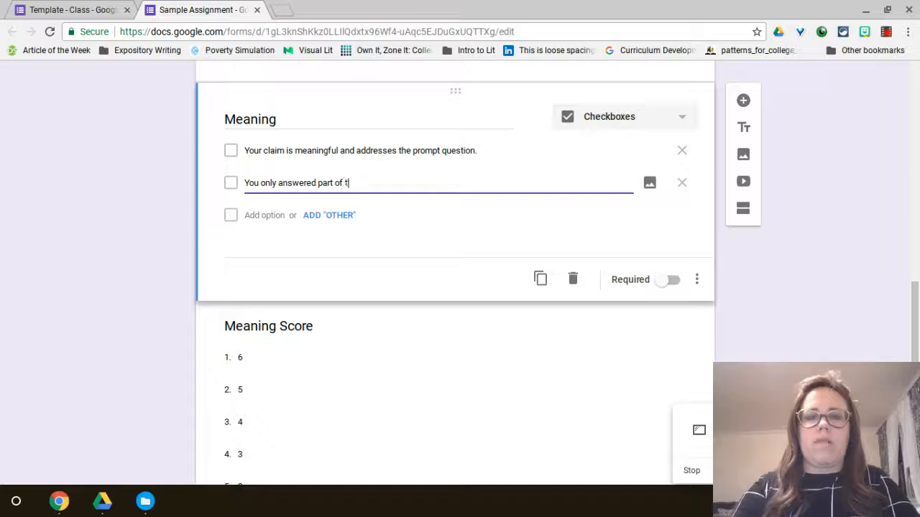
{"action": "type", "text": "he prompt, please recheck the question."}
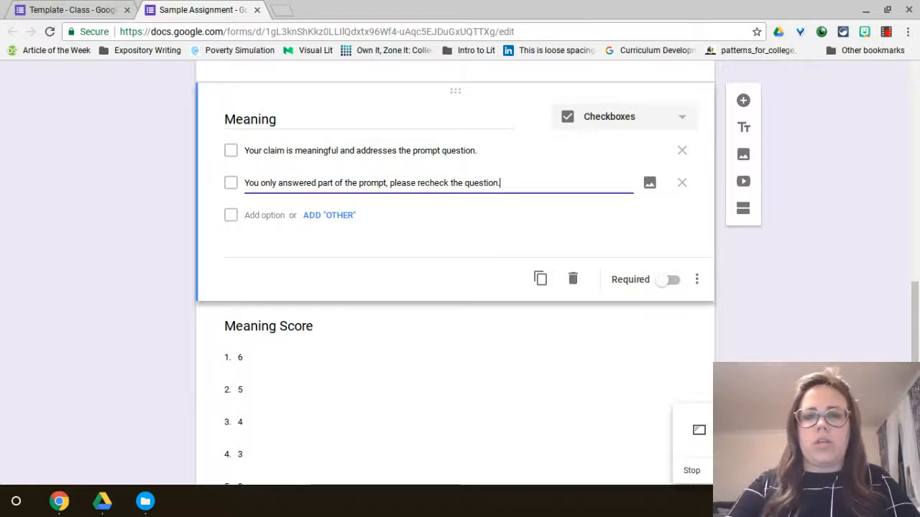
{"action": "left_click", "coordinate": [253, 215]}
{"action": "type", "text": "You pe"}
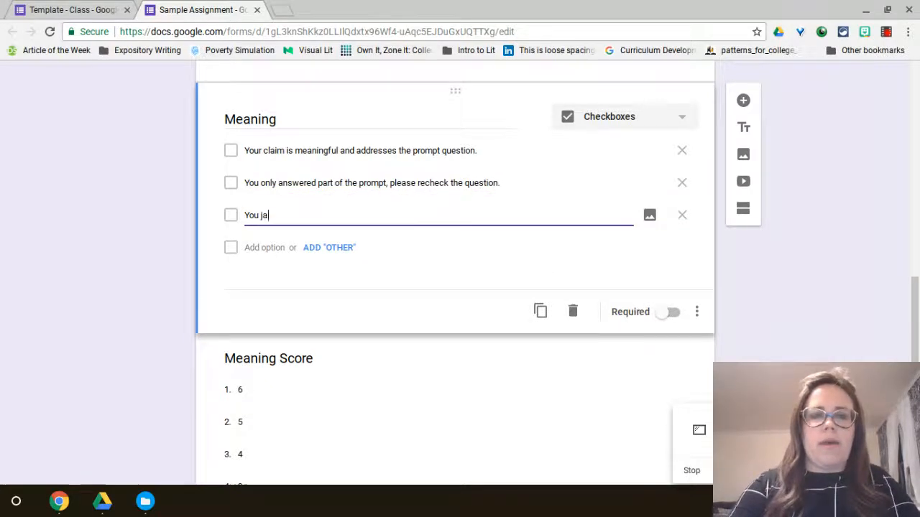
{"action": "key", "text": "BackSpace"}
{"action": "key", "text": "BackSpace"}
{"action": "type", "text": "have"}
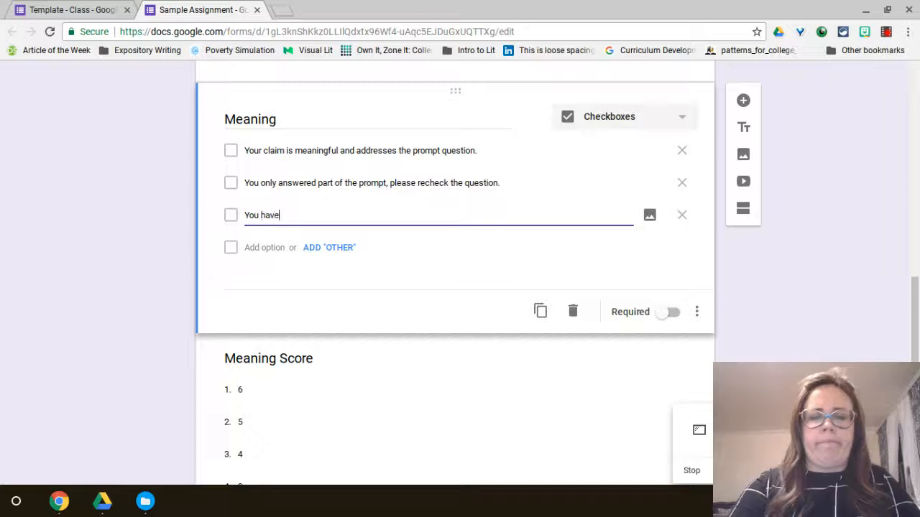
{"action": "type", "text": " good ideas, but y"}
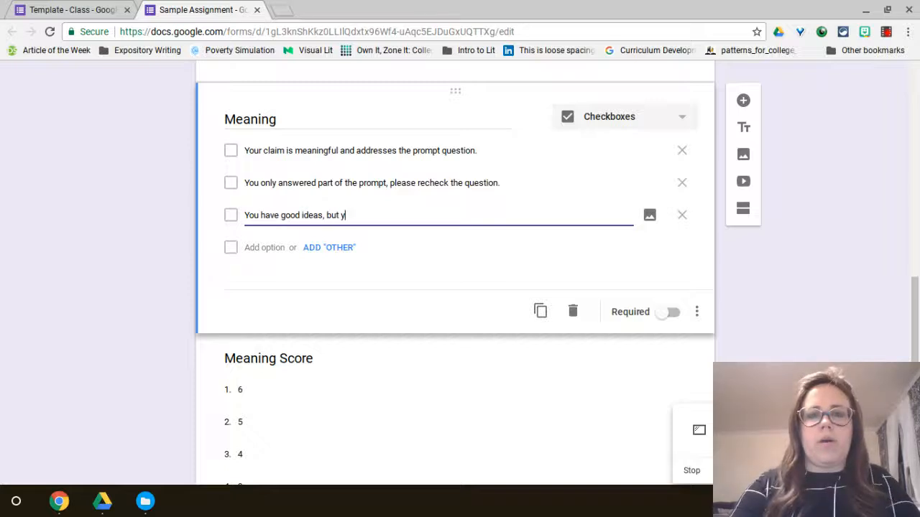
{"action": "type", "text": "ou need to refine your "}
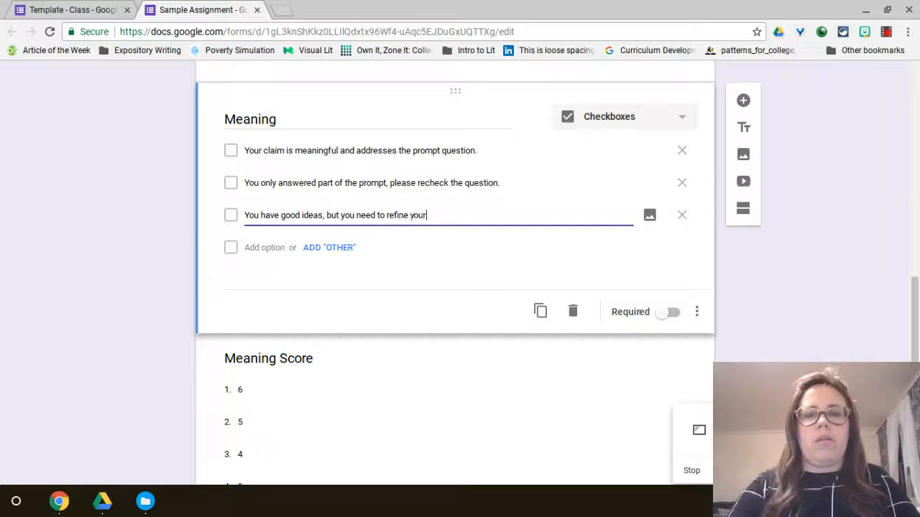
{"action": "type", "text": "thesi"}
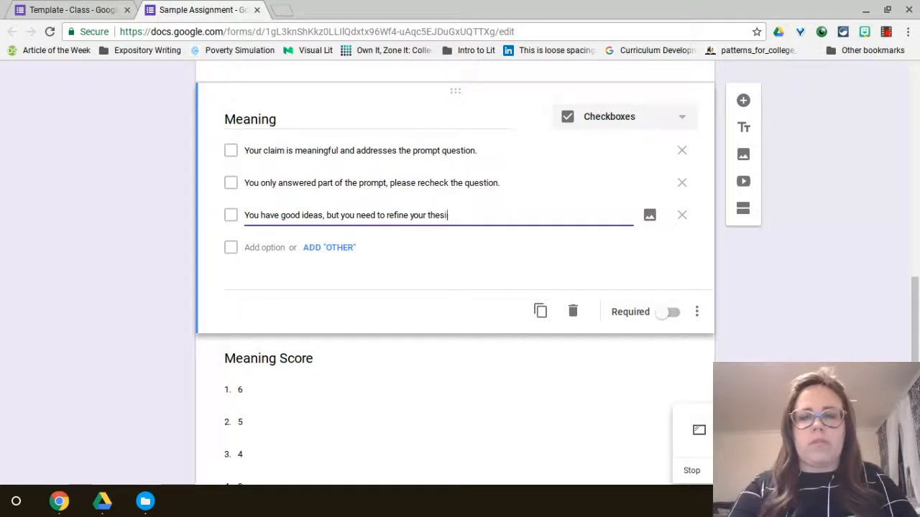
{"action": "type", "text": "s statement"}
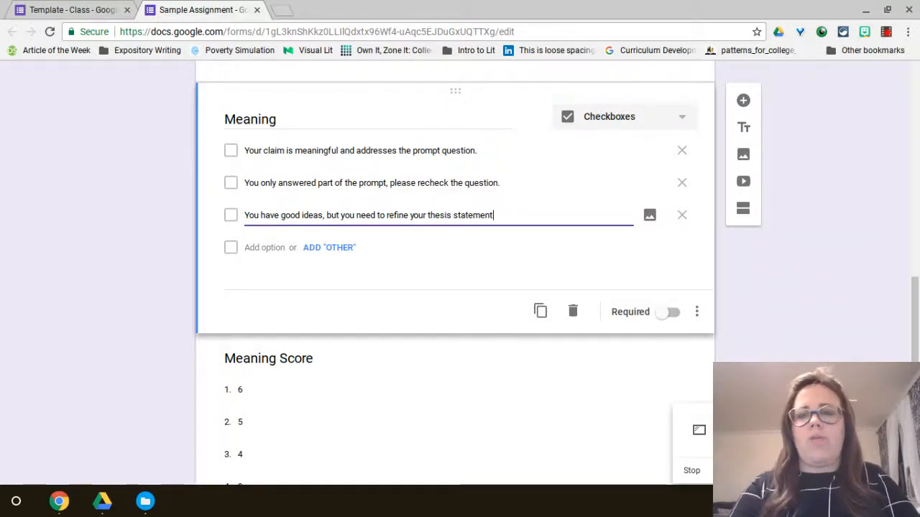
{"action": "type", "text": "."}
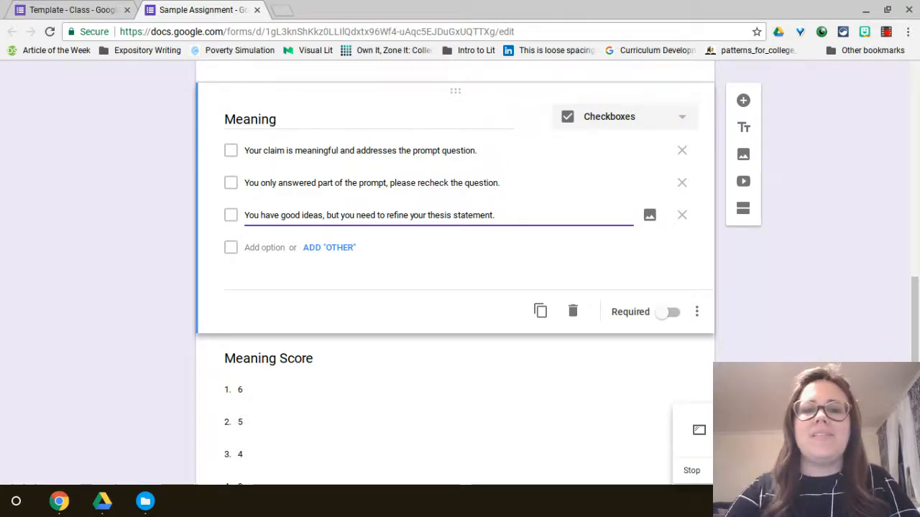
{"action": "scroll", "coordinate": [460, 273], "scroll_direction": "down", "scroll_amount": 3}
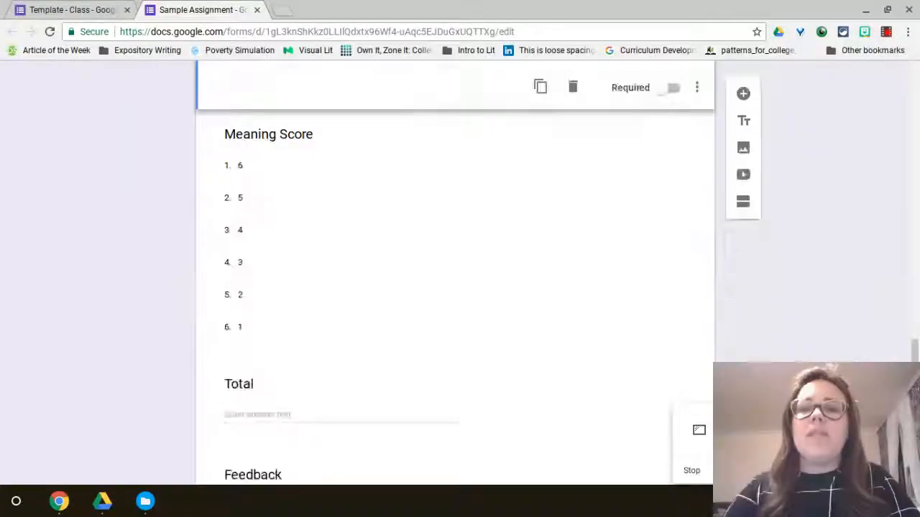
{"action": "scroll", "coordinate": [301, 189], "scroll_direction": "up", "scroll_amount": 2}
{"action": "scroll", "coordinate": [301, 189], "scroll_direction": "up", "scroll_amount": 1}
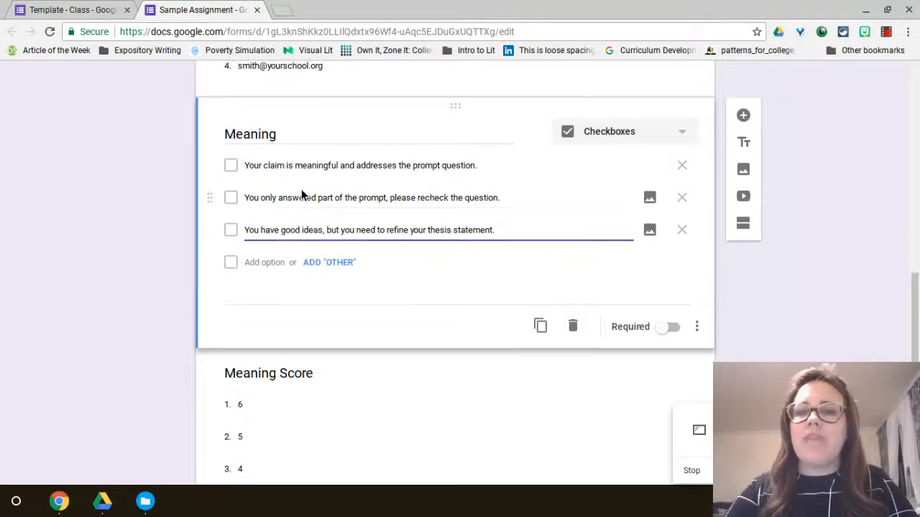
{"action": "scroll", "coordinate": [301, 189], "scroll_direction": "down", "scroll_amount": 4}
{"action": "scroll", "coordinate": [301, 190], "scroll_direction": "down", "scroll_amount": 1}
{"action": "scroll", "coordinate": [301, 190], "scroll_direction": "up", "scroll_amount": 4}
{"action": "scroll", "coordinate": [301, 189], "scroll_direction": "down", "scroll_amount": 4}
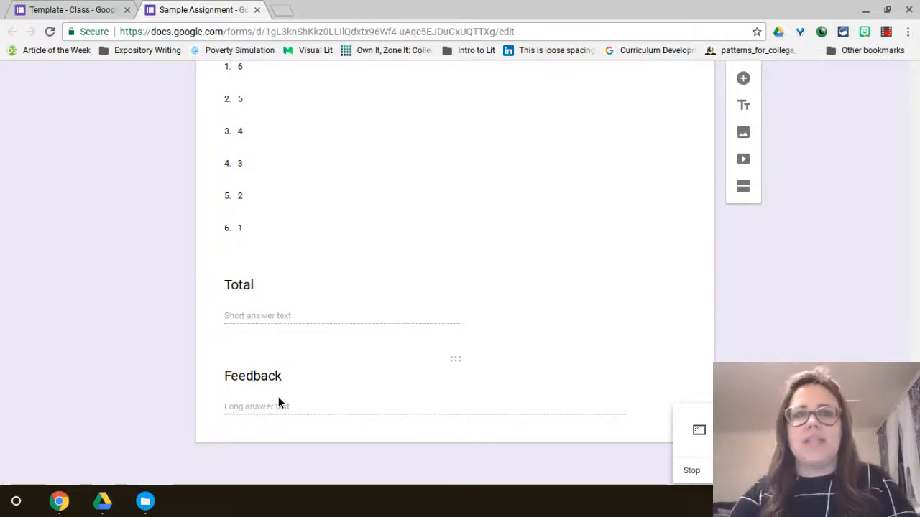
{"action": "scroll", "coordinate": [278, 402], "scroll_direction": "up", "scroll_amount": 15}
{"action": "scroll", "coordinate": [278, 403], "scroll_direction": "up", "scroll_amount": 4}
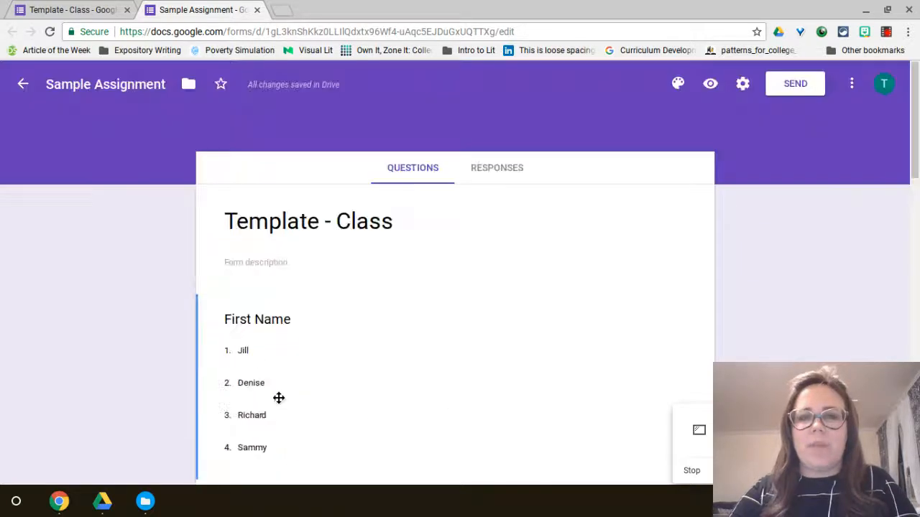
{"action": "scroll", "coordinate": [278, 402], "scroll_direction": "down", "scroll_amount": 4}
{"action": "scroll", "coordinate": [278, 399], "scroll_direction": "down", "scroll_amount": 5}
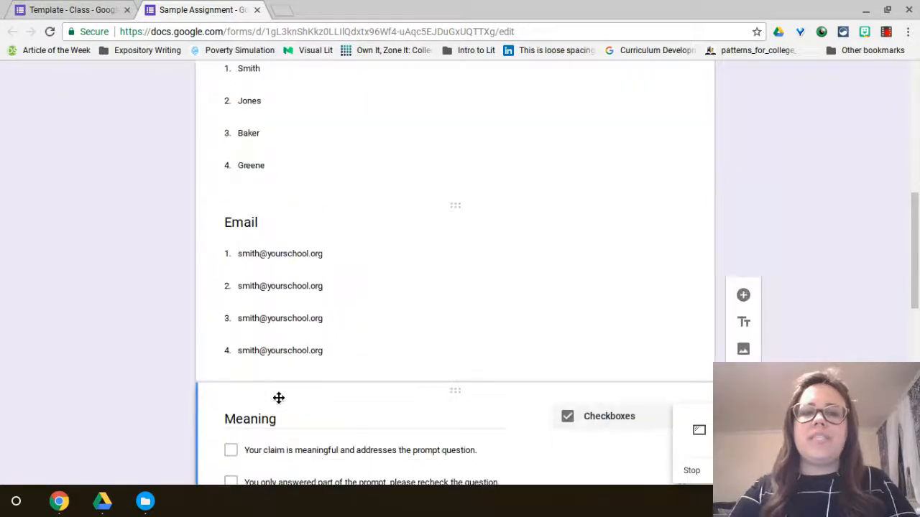
{"action": "left_click", "coordinate": [278, 396]}
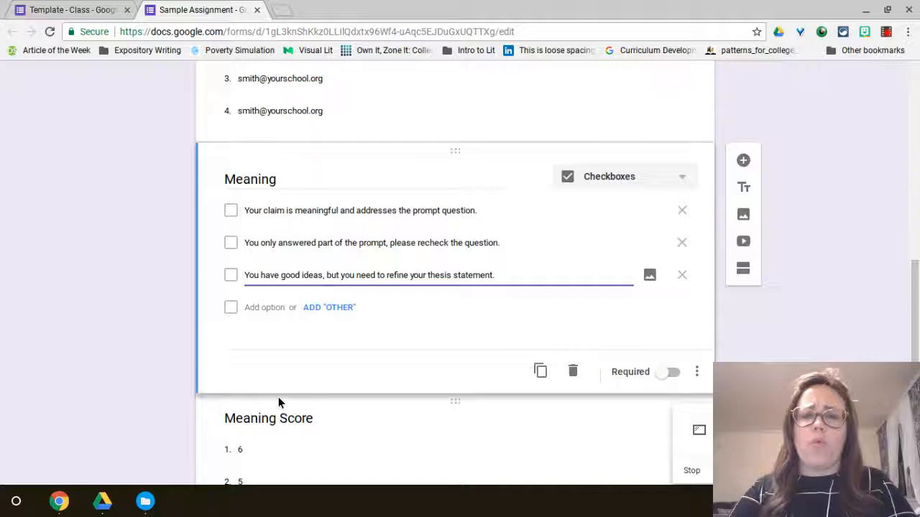
{"action": "scroll", "coordinate": [278, 397], "scroll_direction": "down", "scroll_amount": 2}
{"action": "scroll", "coordinate": [278, 396], "scroll_direction": "down", "scroll_amount": 1}
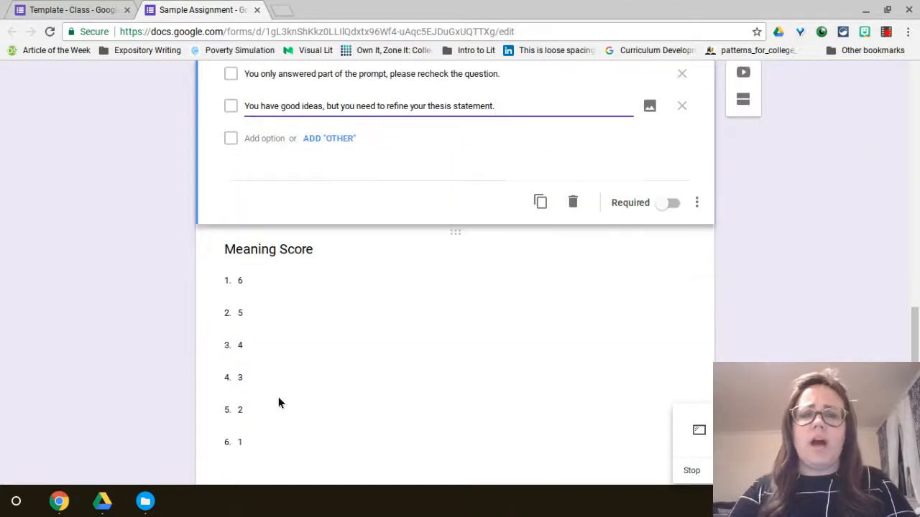
{"action": "left_click", "coordinate": [127, 330]}
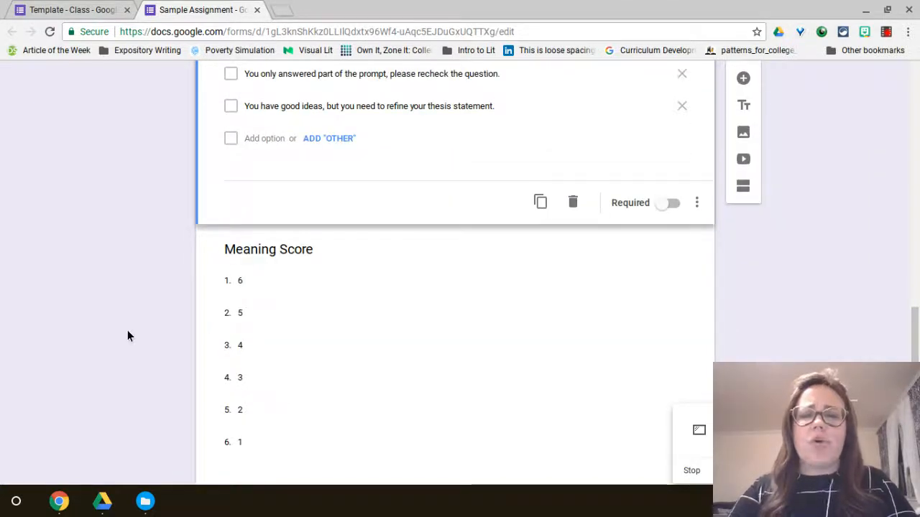
{"action": "scroll", "coordinate": [127, 331], "scroll_direction": "down", "scroll_amount": 1}
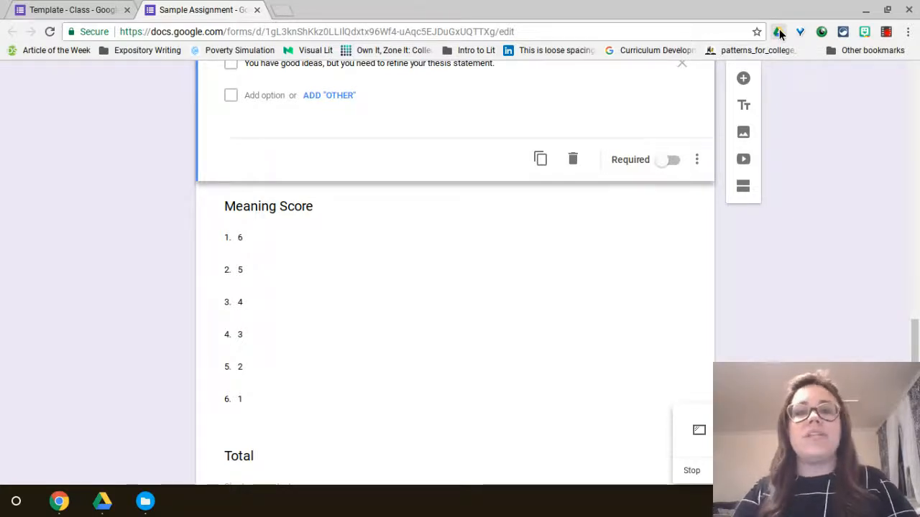
{"action": "scroll", "coordinate": [709, 230], "scroll_direction": "up", "scroll_amount": 8}
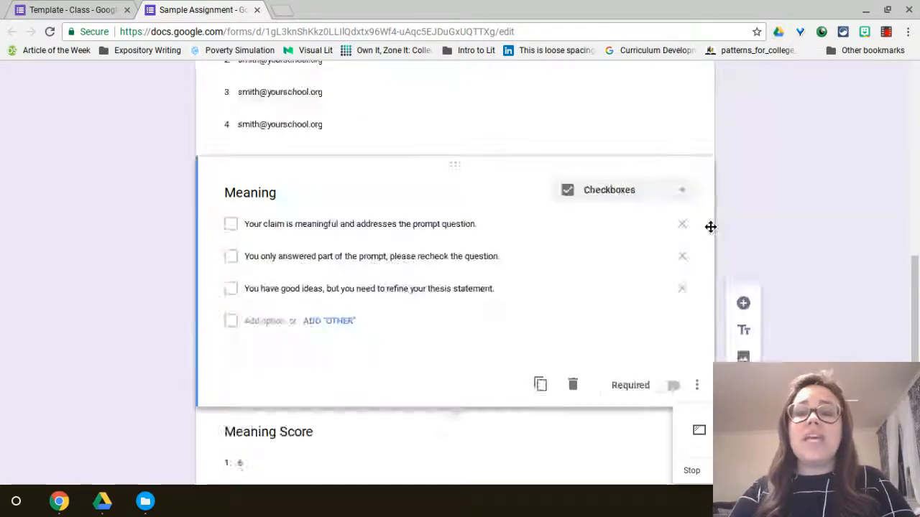
{"action": "scroll", "coordinate": [709, 231], "scroll_direction": "down", "scroll_amount": 1}
{"action": "scroll", "coordinate": [709, 227], "scroll_direction": "down", "scroll_amount": 5}
{"action": "scroll", "coordinate": [709, 227], "scroll_direction": "up", "scroll_amount": 12}
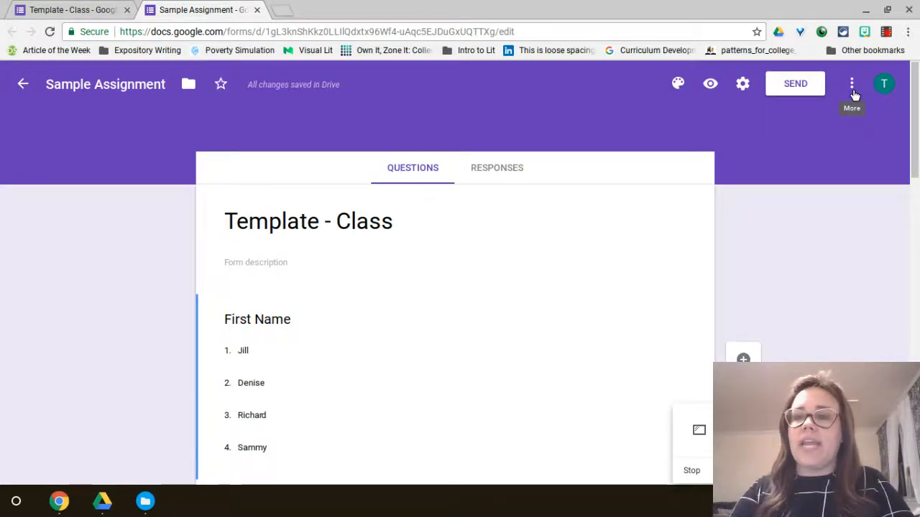
Turn on 'Edit after submit' in the form's General settings and save the change
{"action": "left_click", "coordinate": [851, 90]}
{"action": "left_click", "coordinate": [750, 84]}
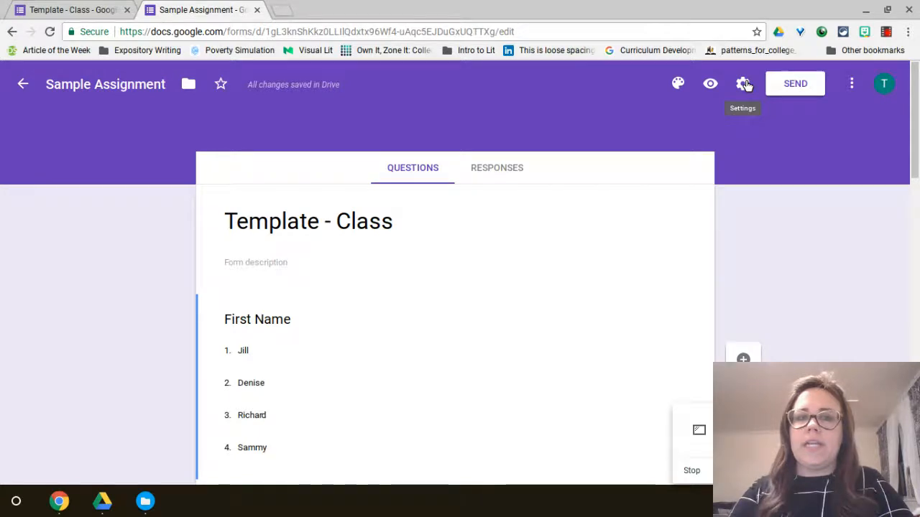
{"action": "left_click", "coordinate": [744, 83]}
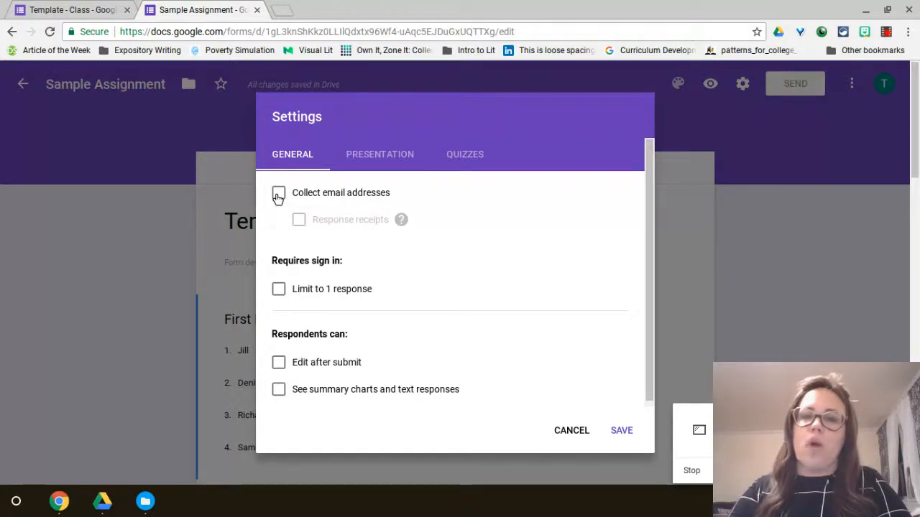
{"action": "scroll", "coordinate": [278, 197], "scroll_direction": "down", "scroll_amount": 1}
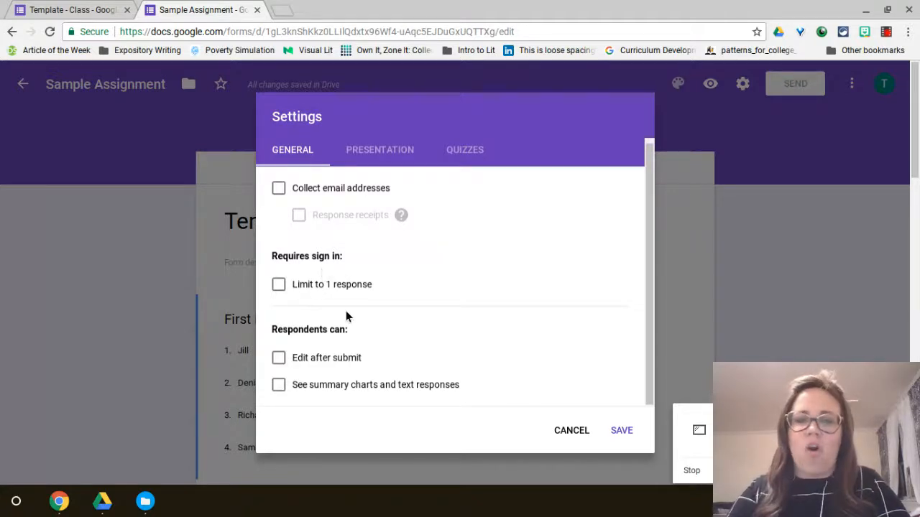
{"action": "left_click", "coordinate": [335, 355]}
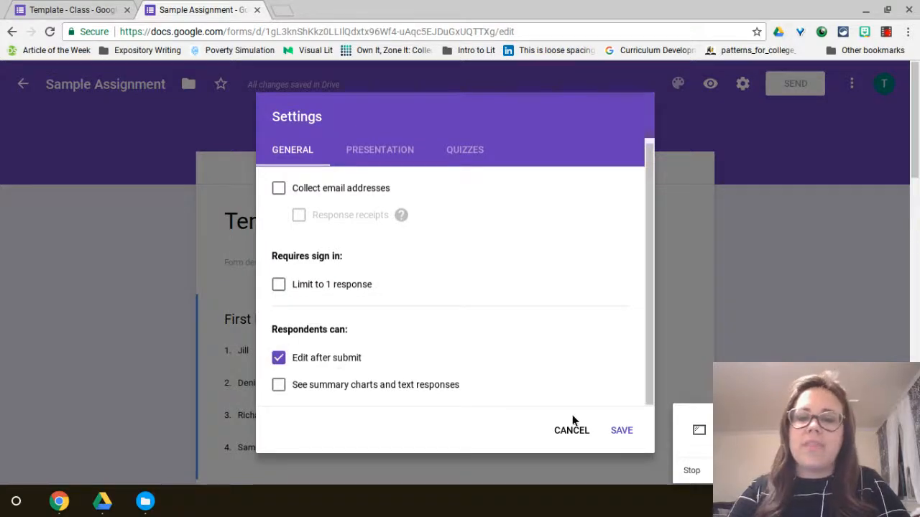
{"action": "left_click", "coordinate": [623, 433]}
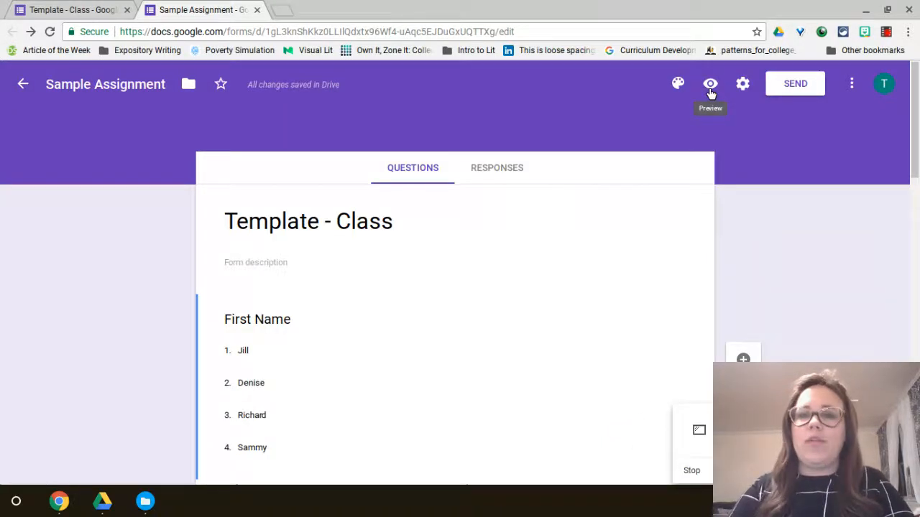
In form preview, pick a first name, matching last name and the first email from the dropdowns
{"action": "left_click", "coordinate": [710, 85]}
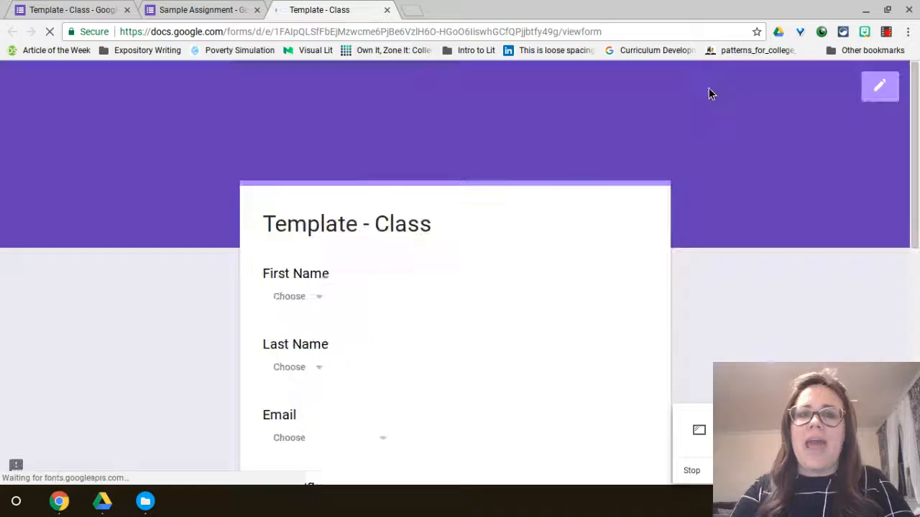
{"action": "scroll", "coordinate": [708, 94], "scroll_direction": "down", "scroll_amount": 2}
{"action": "scroll", "coordinate": [709, 90], "scroll_direction": "down", "scroll_amount": 5}
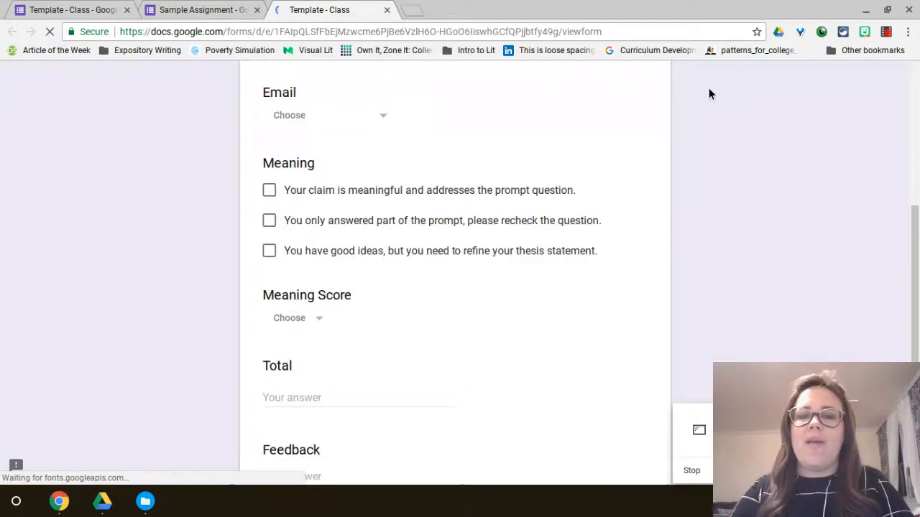
{"action": "scroll", "coordinate": [709, 89], "scroll_direction": "up", "scroll_amount": 6}
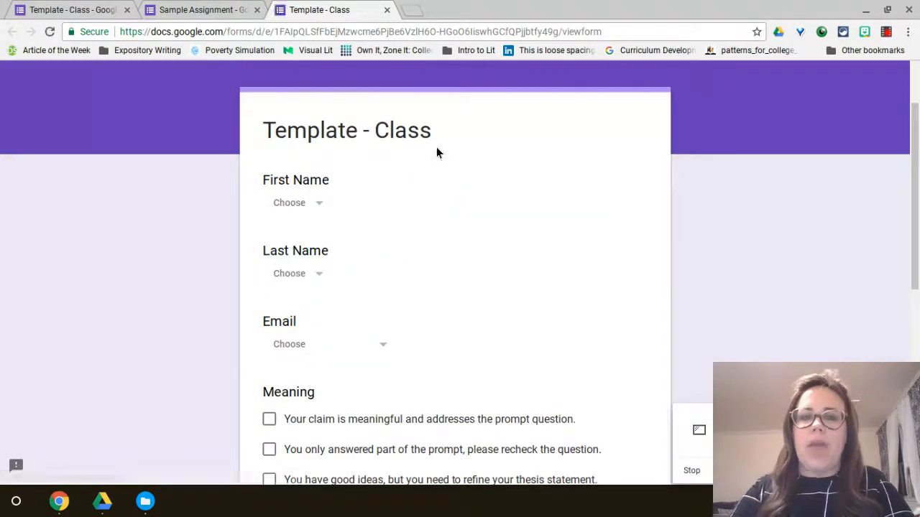
{"action": "left_click", "coordinate": [295, 212]}
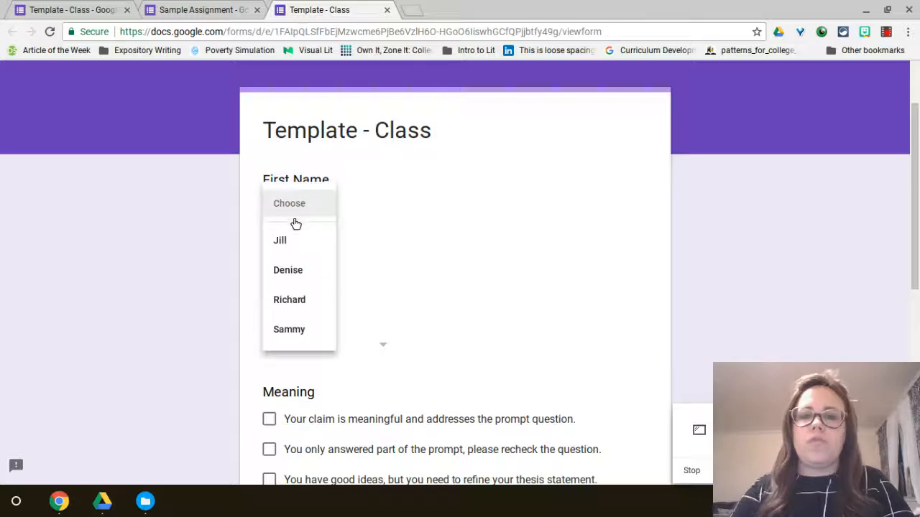
{"action": "left_click", "coordinate": [293, 243]}
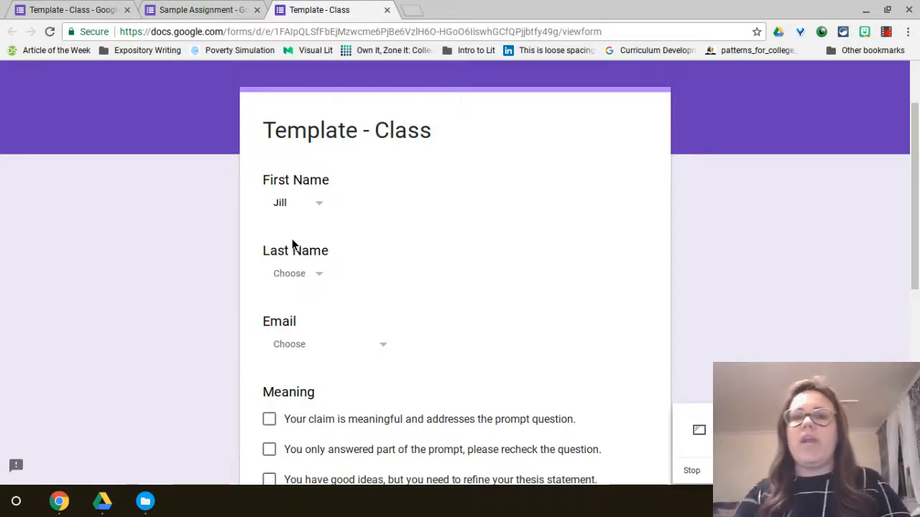
{"action": "scroll", "coordinate": [292, 244], "scroll_direction": "down", "scroll_amount": 1}
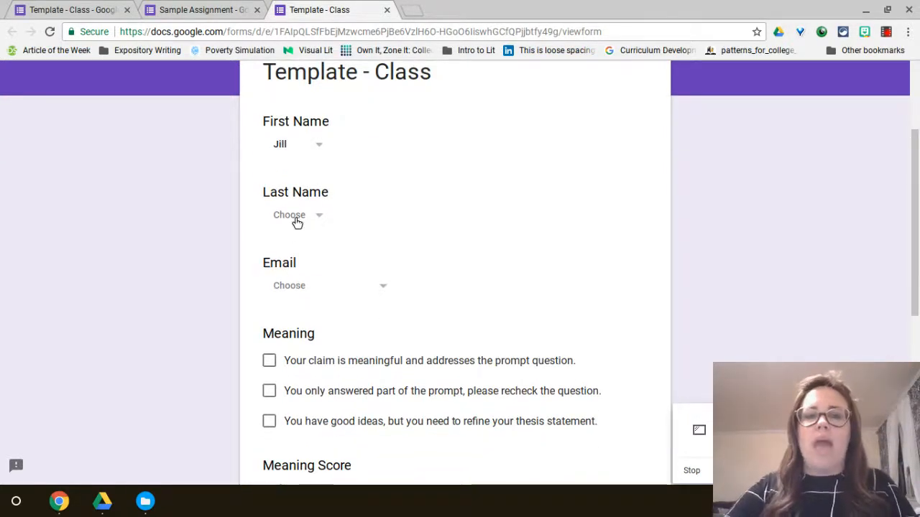
{"action": "left_click", "coordinate": [296, 223]}
{"action": "left_click", "coordinate": [294, 253]}
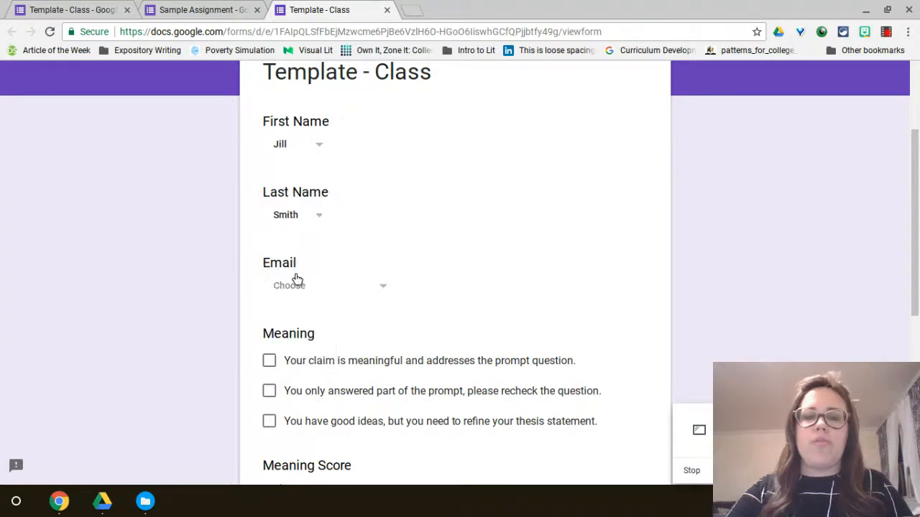
{"action": "left_click", "coordinate": [295, 283]}
{"action": "left_click", "coordinate": [296, 322]}
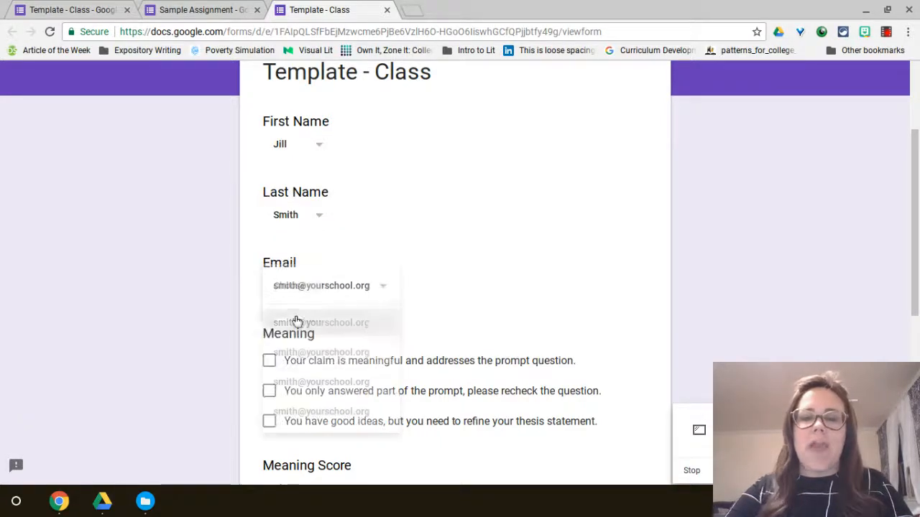
Tick the second and third Meaning comments and set Meaning Score to 4
{"action": "scroll", "coordinate": [515, 281], "scroll_direction": "down", "scroll_amount": 1}
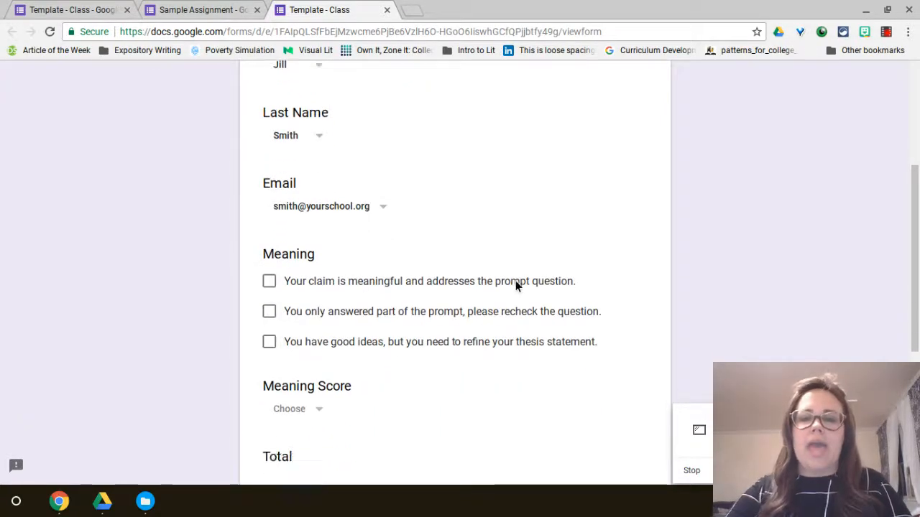
{"action": "left_click", "coordinate": [330, 314]}
{"action": "left_click", "coordinate": [328, 337]}
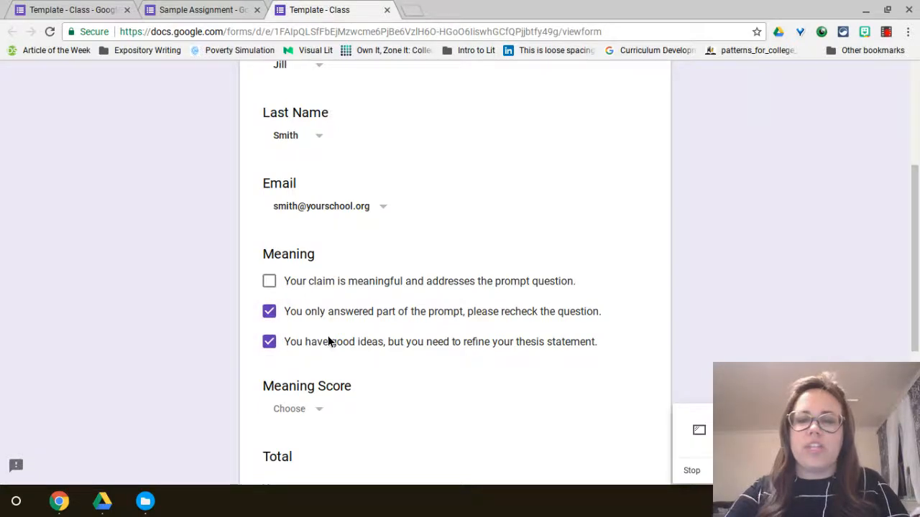
{"action": "scroll", "coordinate": [328, 336], "scroll_direction": "down", "scroll_amount": 2}
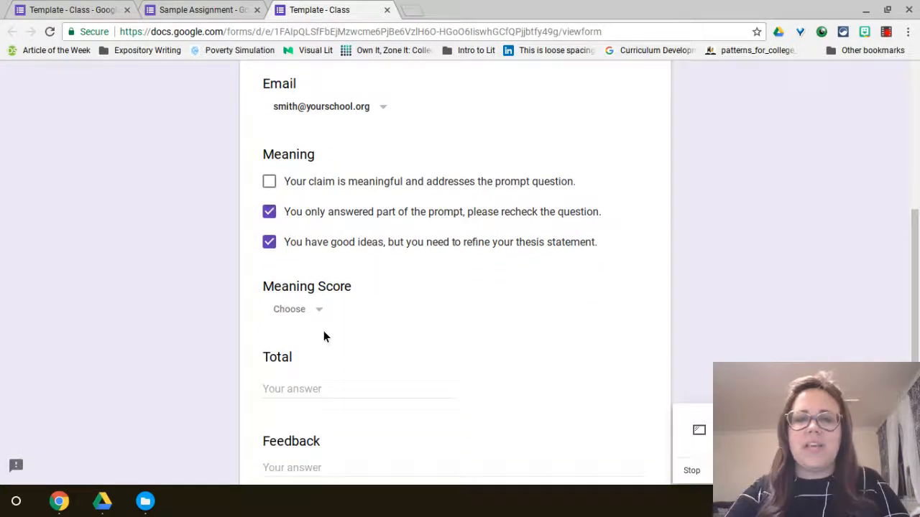
{"action": "left_click", "coordinate": [314, 313]}
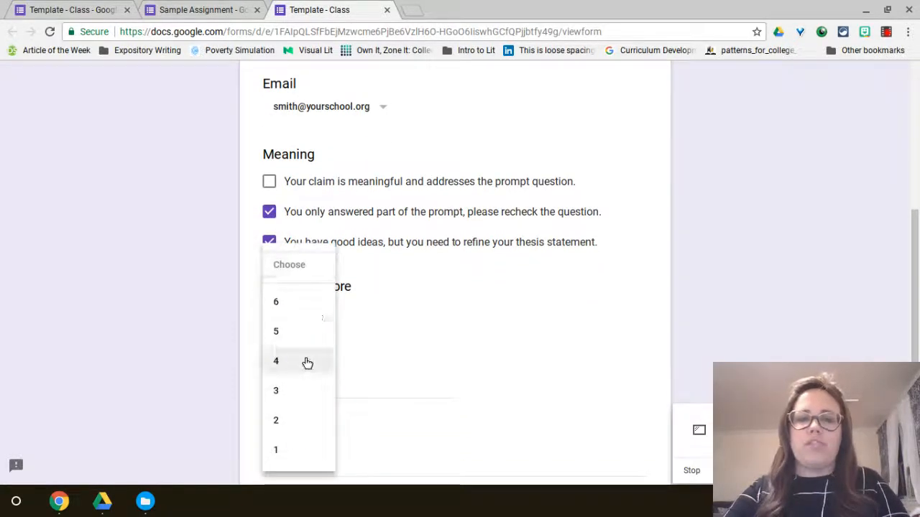
{"action": "left_click", "coordinate": [307, 363]}
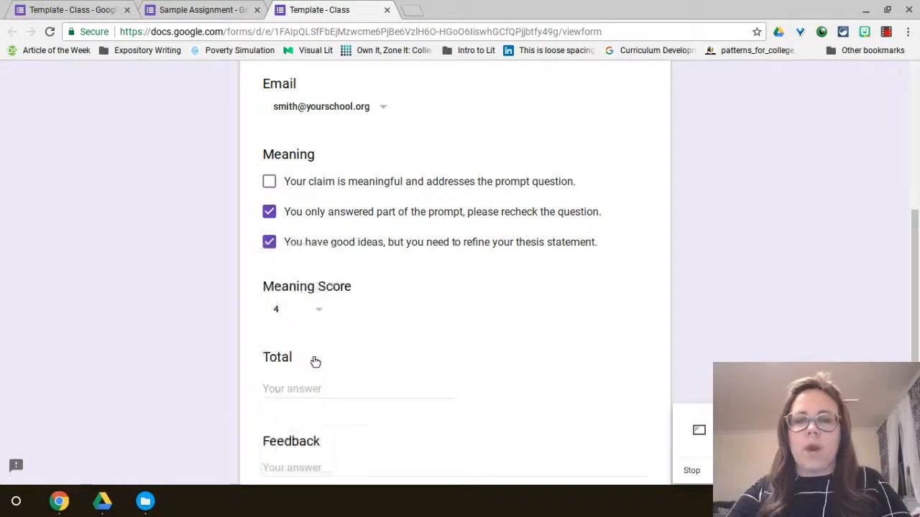
Enter Total 4 and the progress-praising feedback, then submit the response
{"action": "scroll", "coordinate": [312, 361], "scroll_direction": "down", "scroll_amount": 1}
{"action": "left_click", "coordinate": [314, 322]}
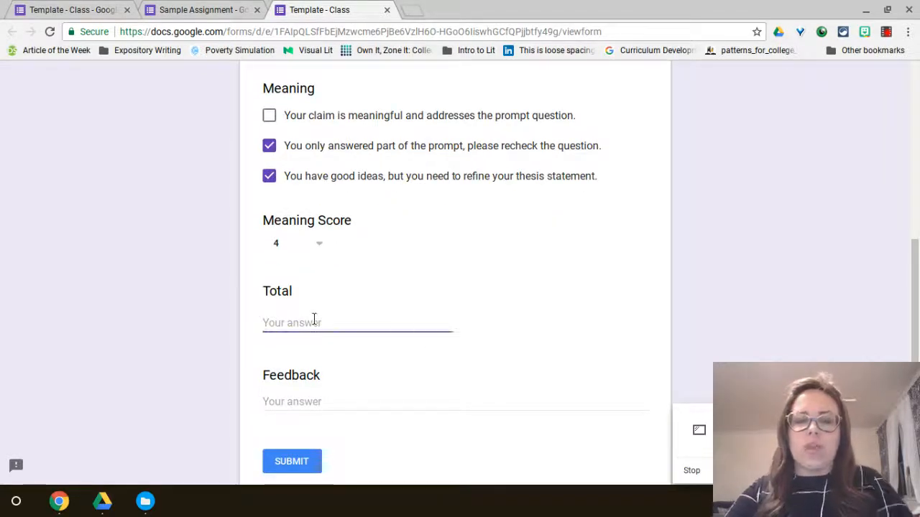
{"action": "type", "text": "4"}
{"action": "left_click", "coordinate": [301, 396]}
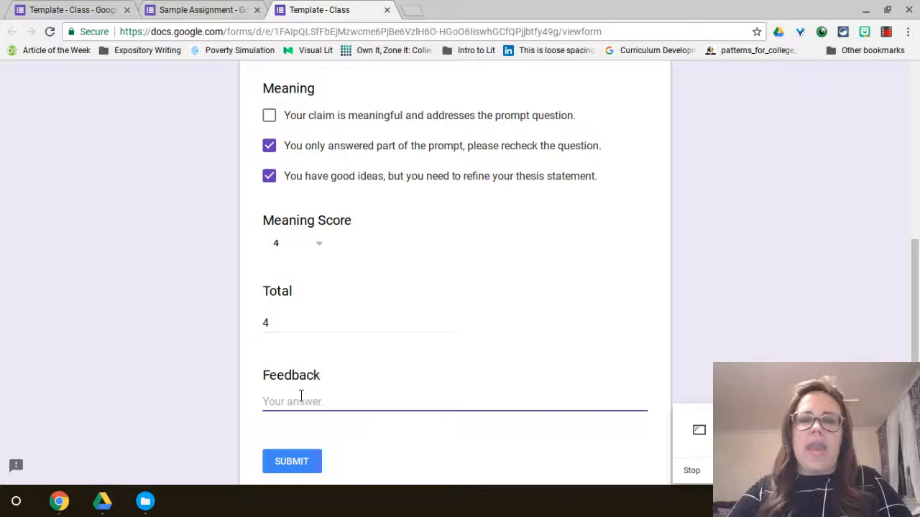
{"action": "type", "text": "I'"}
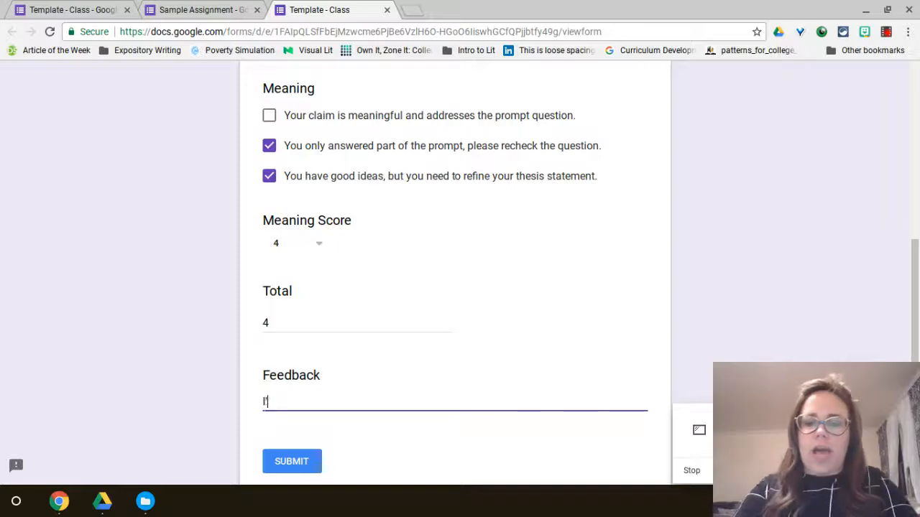
{"action": "type", "text": "m so happy to see "}
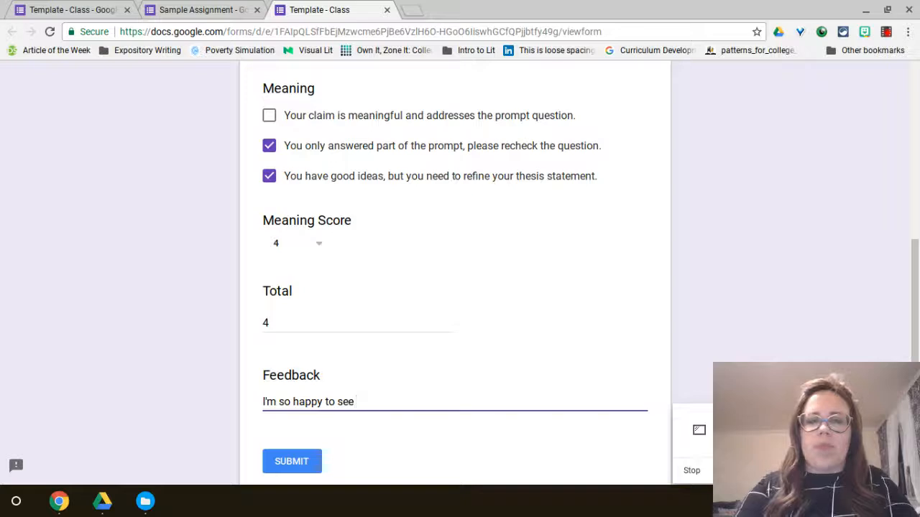
{"action": "type", "text": "that you"}
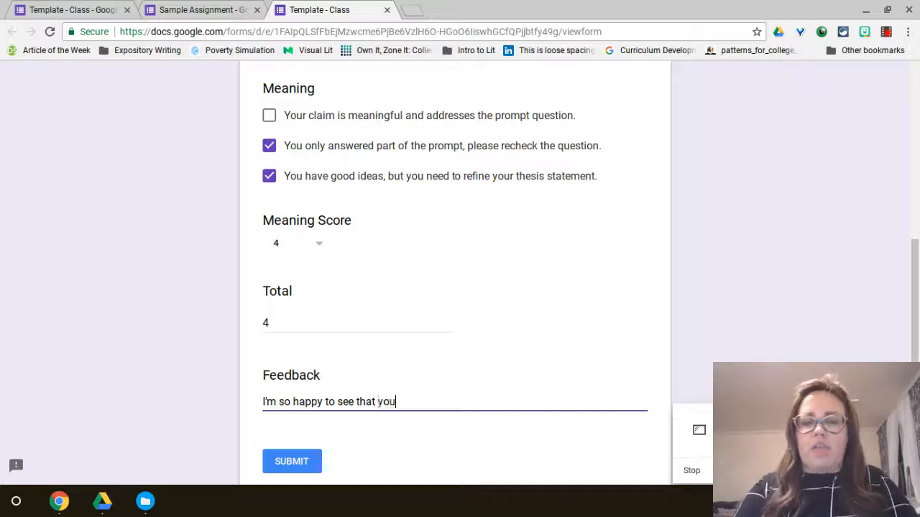
{"action": "type", "text": "'ve made pro"}
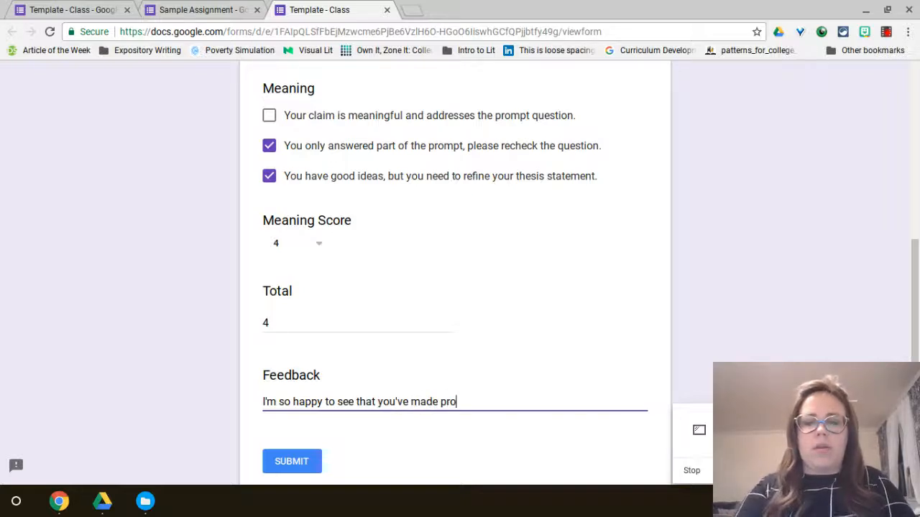
{"action": "type", "text": "gress in your thinking, C"}
{"action": "key", "text": "BackSpace"}
{"action": "type", "text": "Can"}
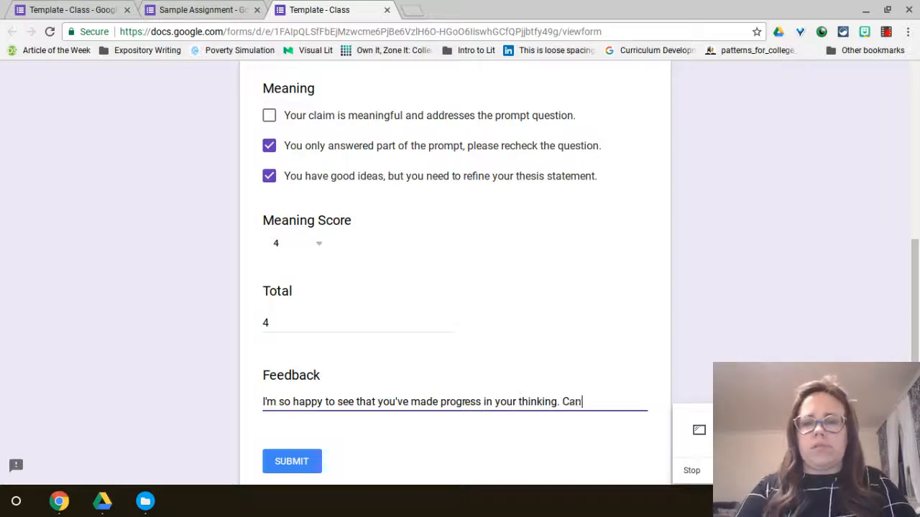
{"action": "type", "text": "'t wait"}
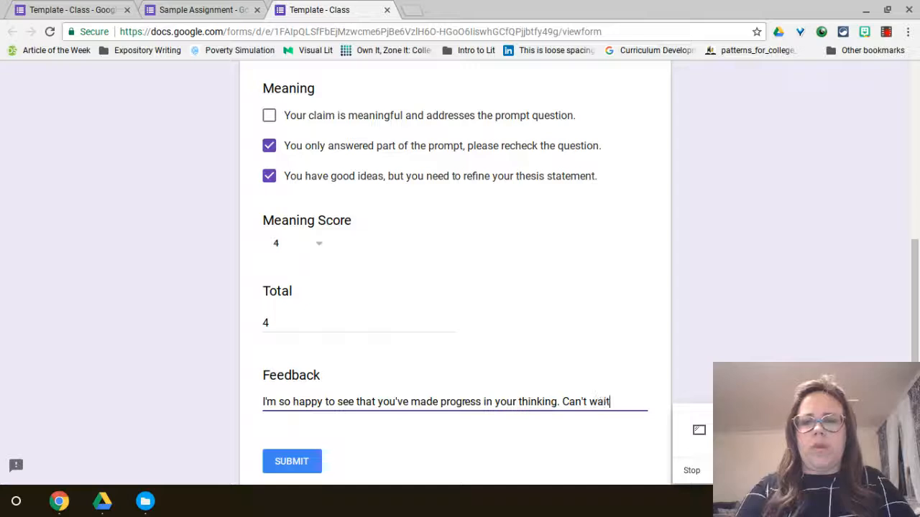
{"action": "type", "text": " to see what comes nec"}
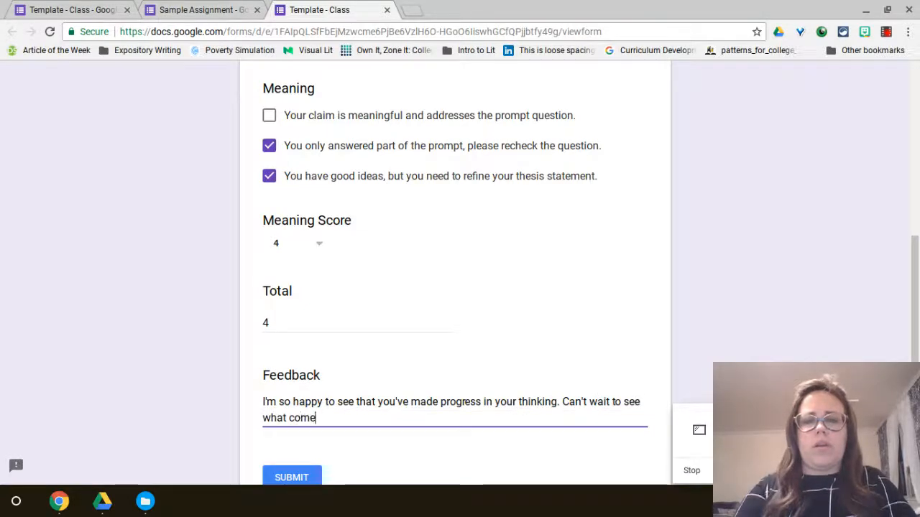
{"action": "type", "text": "t!"}
{"action": "scroll", "coordinate": [302, 403], "scroll_direction": "down", "scroll_amount": 1}
{"action": "left_click", "coordinate": [296, 429]}
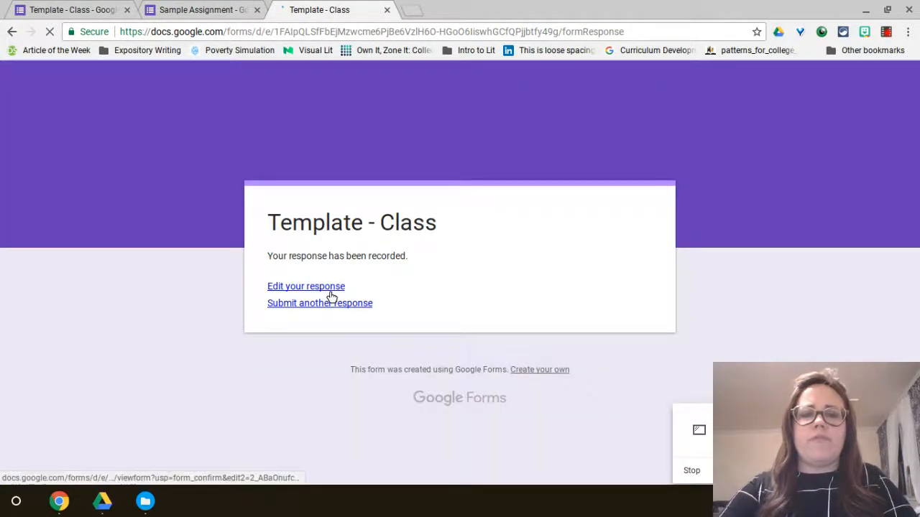
Start another response and choose the second student's first name, last name and school email
{"action": "left_click", "coordinate": [322, 303]}
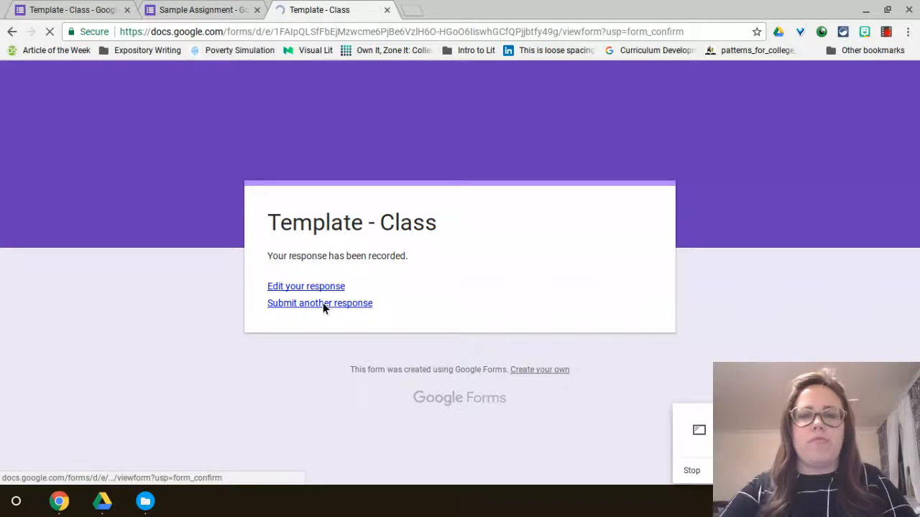
{"action": "left_click", "coordinate": [319, 301]}
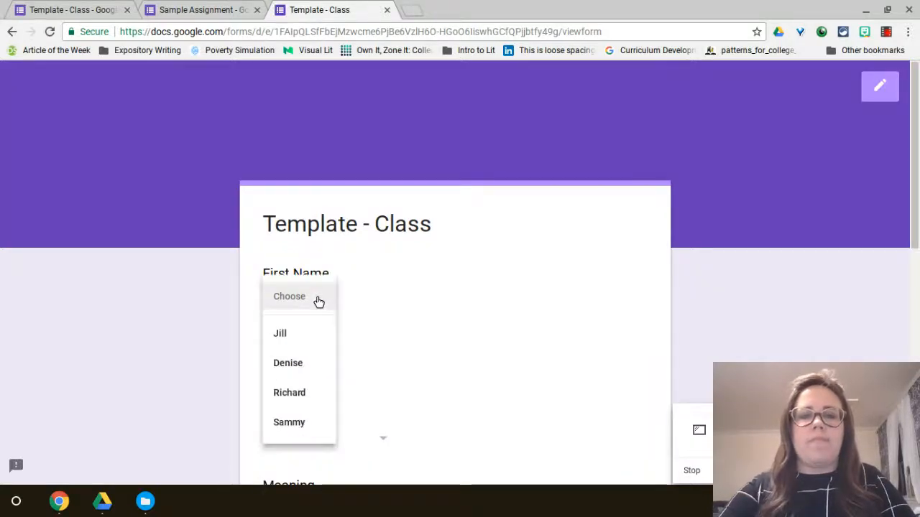
{"action": "left_click", "coordinate": [298, 362]}
{"action": "left_click", "coordinate": [293, 367]}
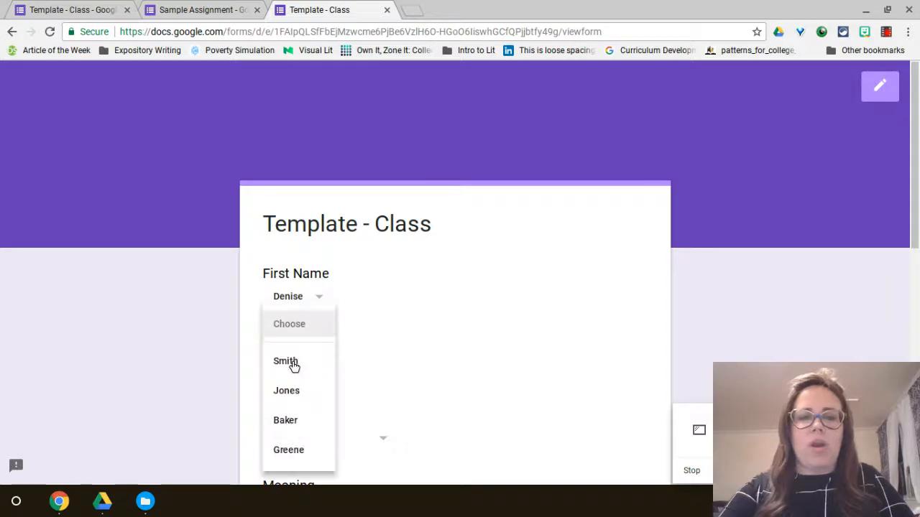
{"action": "left_click", "coordinate": [292, 388]}
{"action": "scroll", "coordinate": [368, 367], "scroll_direction": "down", "scroll_amount": 1}
{"action": "scroll", "coordinate": [368, 367], "scroll_direction": "down", "scroll_amount": 1}
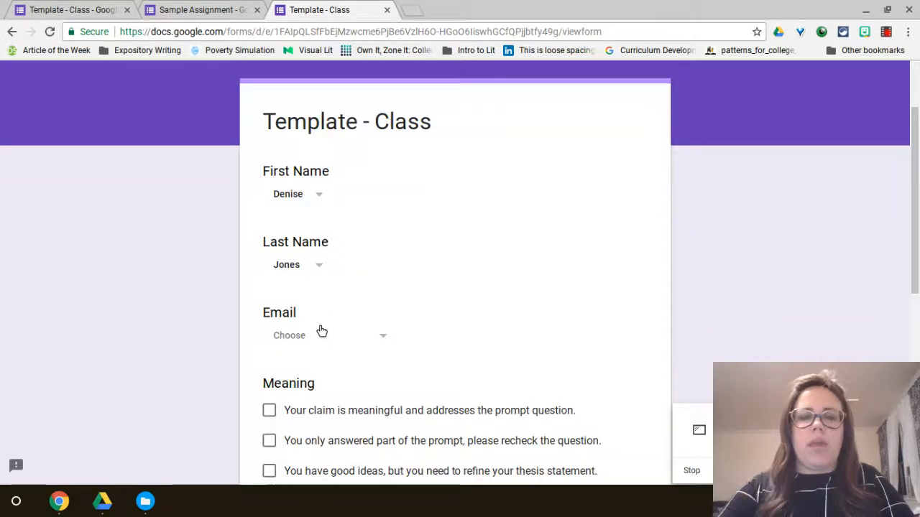
{"action": "left_click", "coordinate": [319, 330]}
{"action": "left_click", "coordinate": [305, 384]}
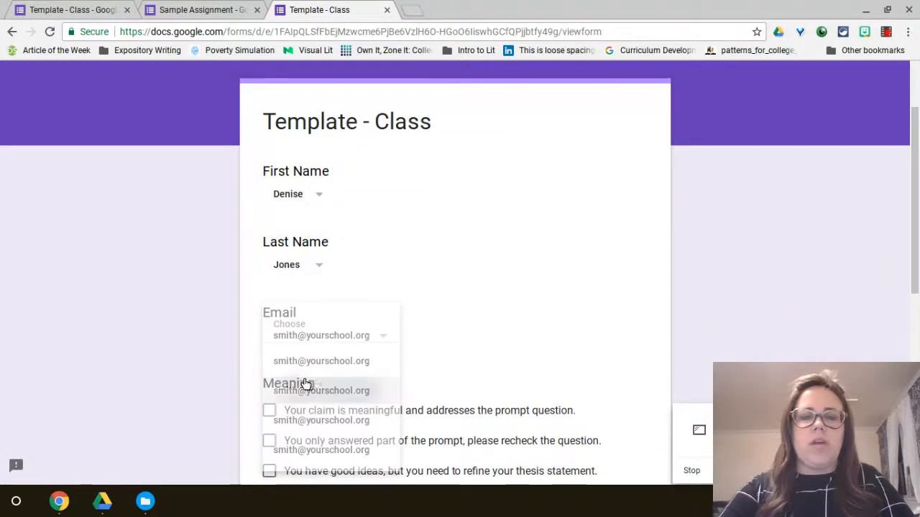
Tick the meaningful-claim Meaning comment and give a Meaning Score of 6
{"action": "scroll", "coordinate": [374, 370], "scroll_direction": "down", "scroll_amount": 2}
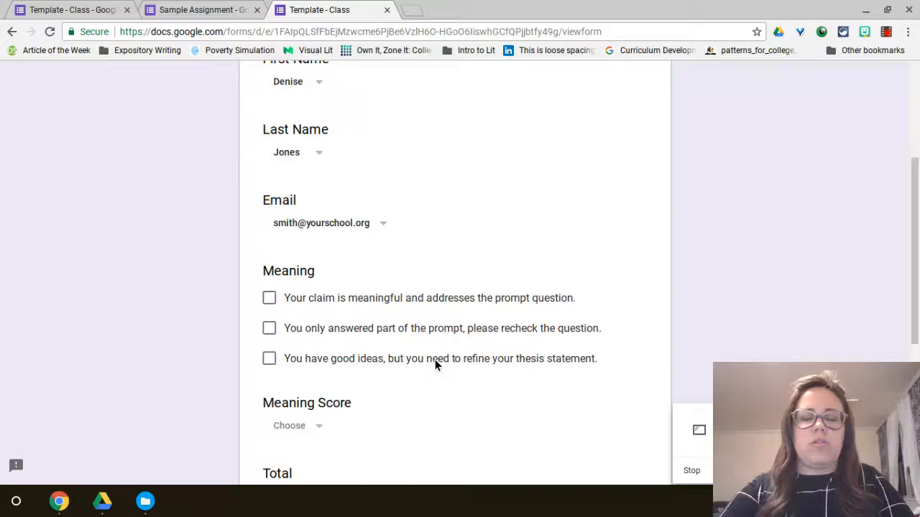
{"action": "left_click", "coordinate": [405, 298]}
{"action": "scroll", "coordinate": [374, 338], "scroll_direction": "down", "scroll_amount": 3}
{"action": "left_click", "coordinate": [316, 329]}
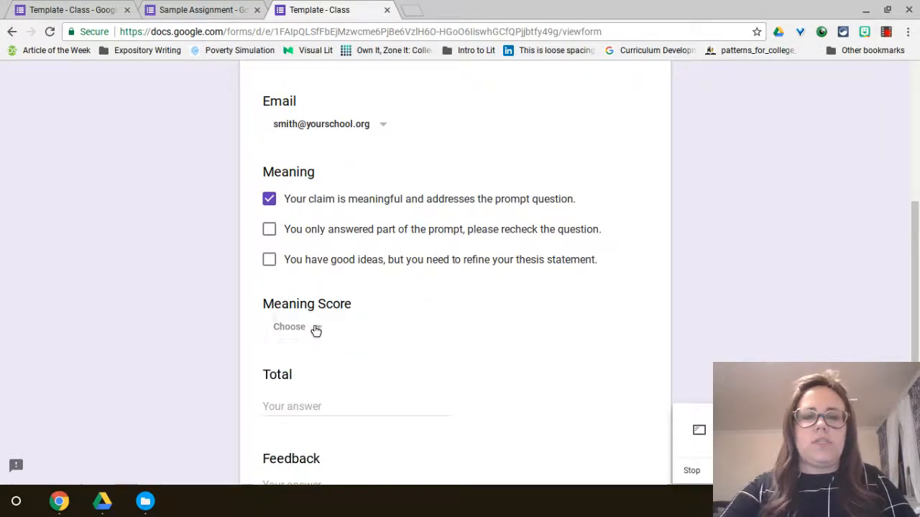
{"action": "left_click", "coordinate": [305, 311]}
Enter Total 6 and the 'I knew you could do it!' congratulatory feedback, then submit
{"action": "scroll", "coordinate": [305, 312], "scroll_direction": "down", "scroll_amount": 1}
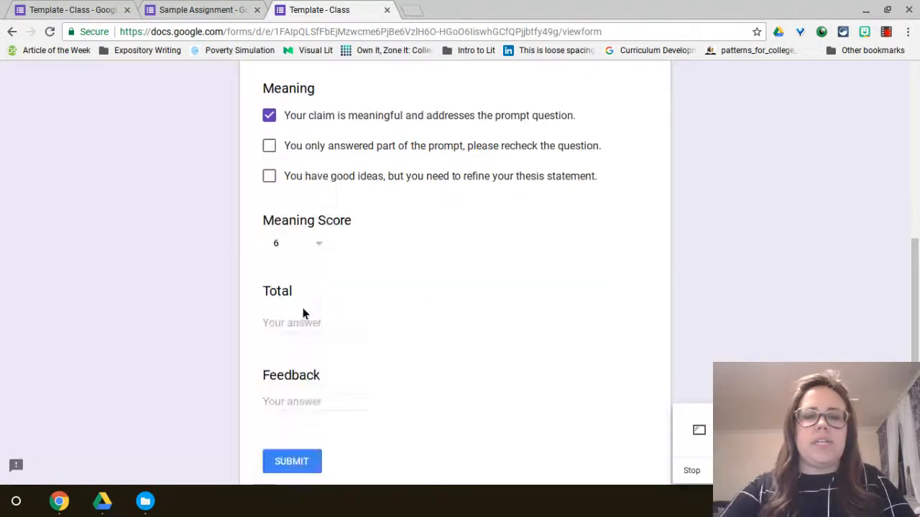
{"action": "left_click", "coordinate": [297, 320]}
{"action": "type", "text": "6"}
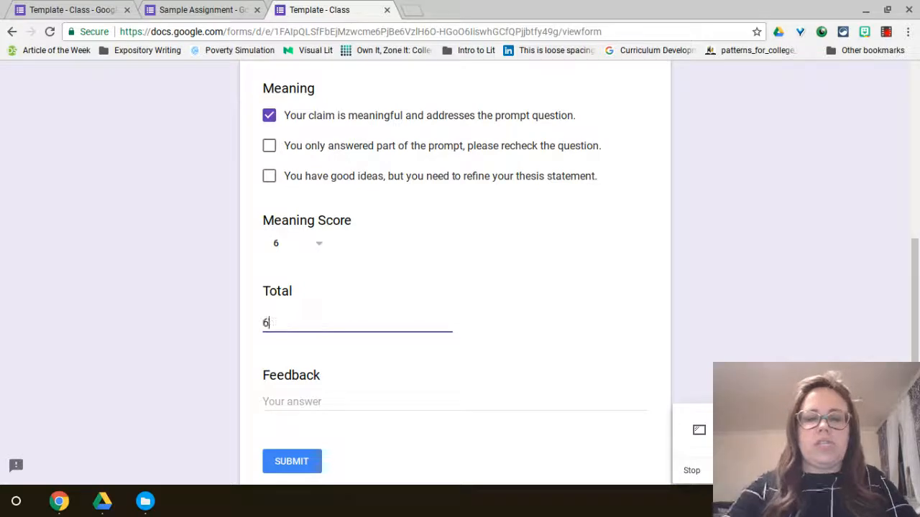
{"action": "left_click", "coordinate": [297, 402]}
{"action": "type", "text": "I kn"}
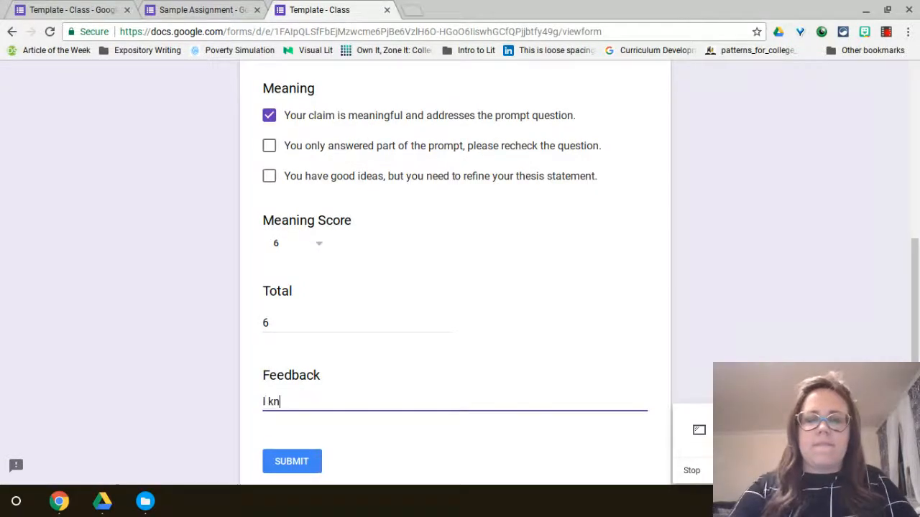
{"action": "type", "text": "ew you could do it! Congrates"}
{"action": "key", "text": "BackSpace"}
{"action": "type", "text": "on"}
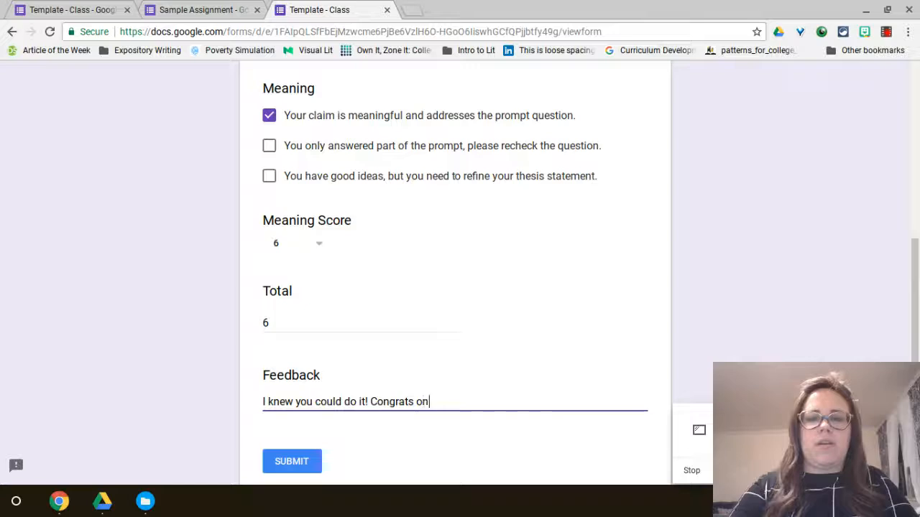
{"action": "type", "text": " another job wel"}
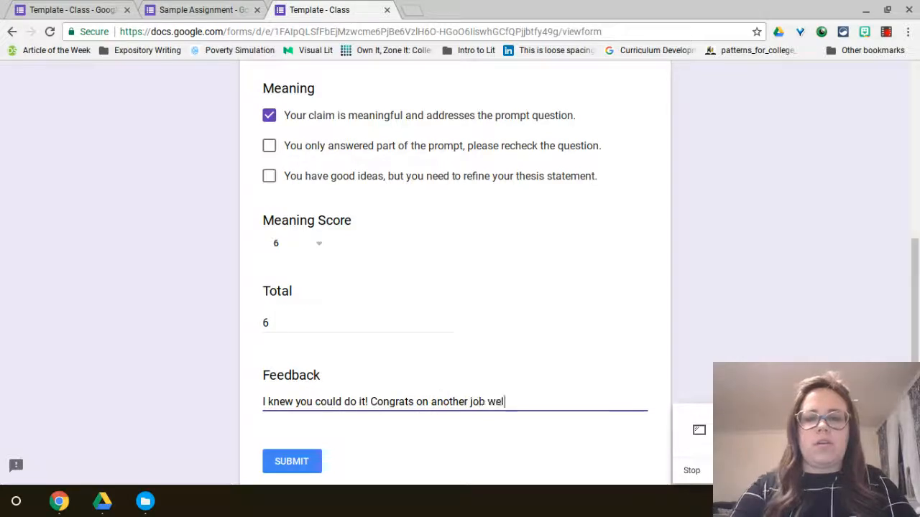
{"action": "type", "text": "l done!"}
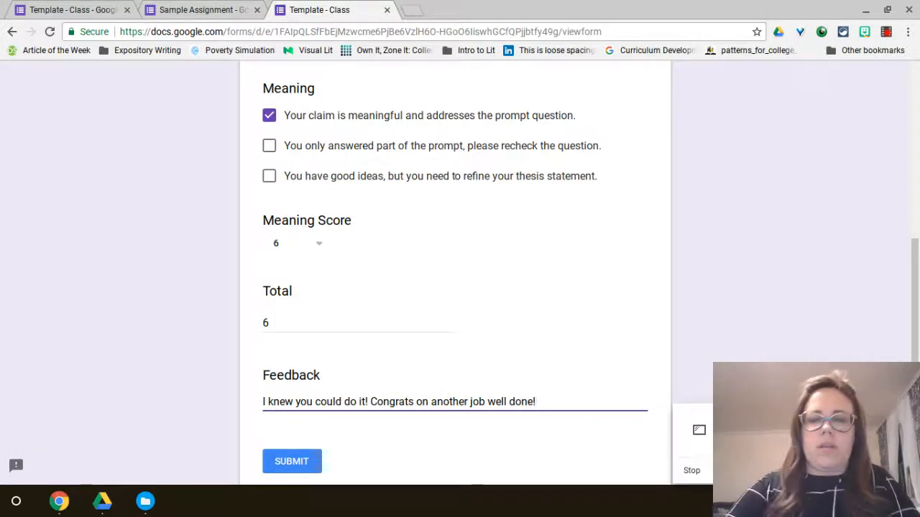
{"action": "scroll", "coordinate": [263, 438], "scroll_direction": "down", "scroll_amount": 1}
{"action": "left_click", "coordinate": [290, 419]}
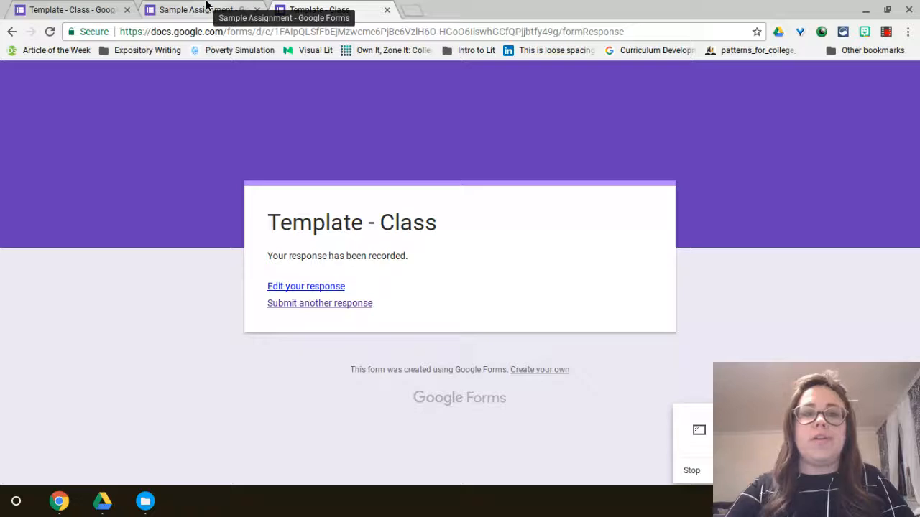
Create a new responses spreadsheet linked to the Sample Assignment form from its Responses view
{"action": "left_click", "coordinate": [206, 6]}
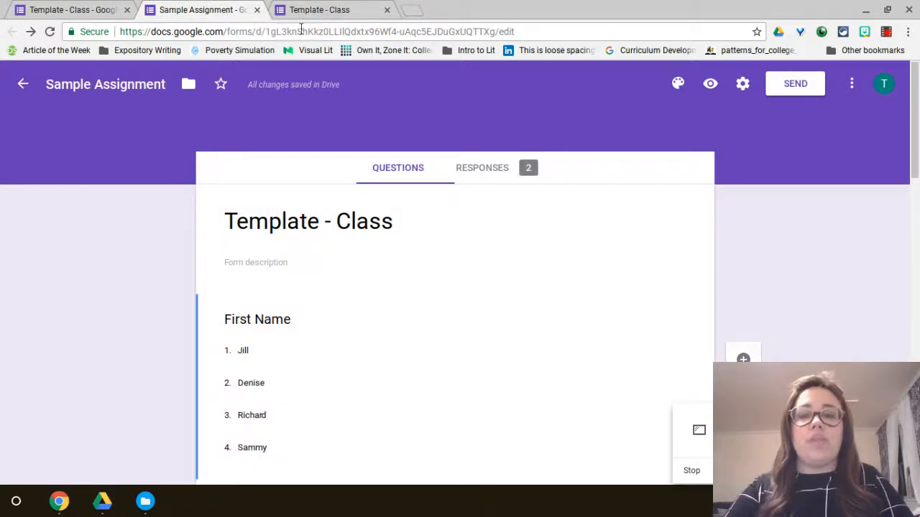
{"action": "left_click", "coordinate": [485, 175]}
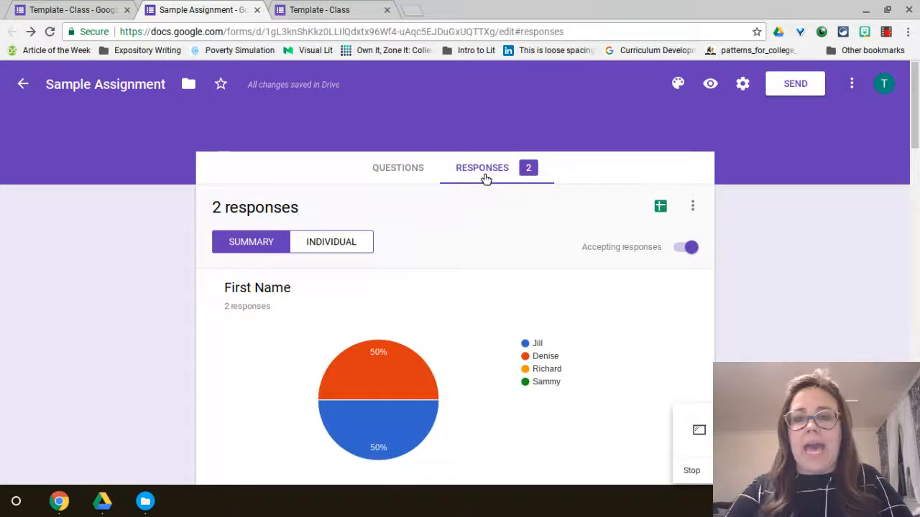
{"action": "left_click", "coordinate": [658, 209]}
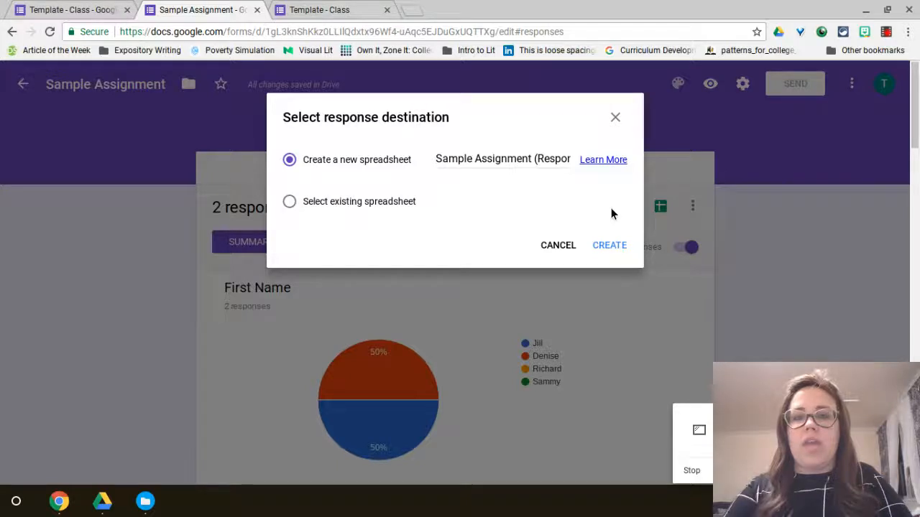
{"action": "left_click", "coordinate": [608, 245]}
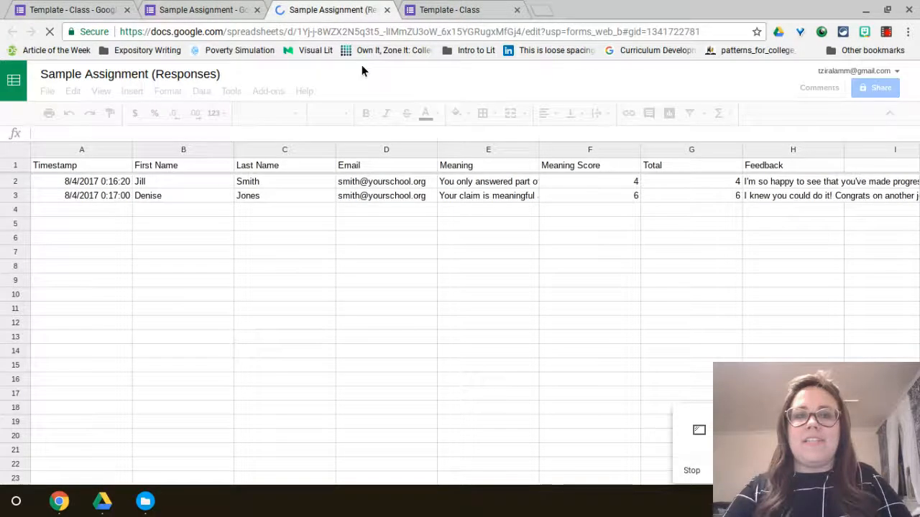
{"action": "left_click", "coordinate": [178, 6]}
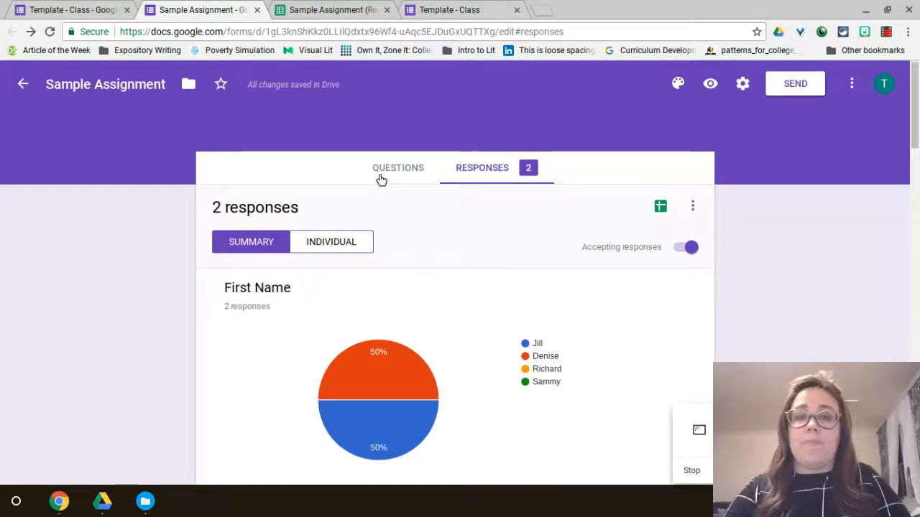
Scroll through the Template - Class form to review its questions
{"action": "left_click", "coordinate": [79, 9]}
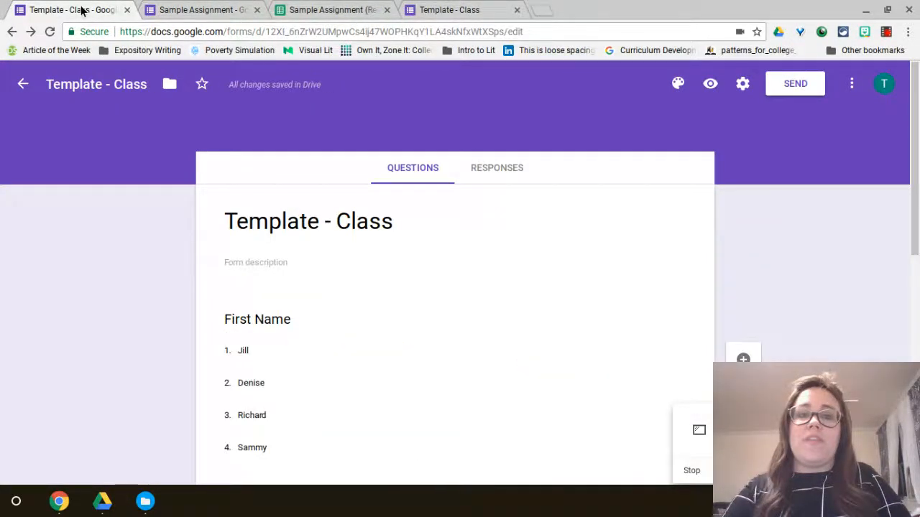
{"action": "scroll", "coordinate": [252, 199], "scroll_direction": "down", "scroll_amount": 3}
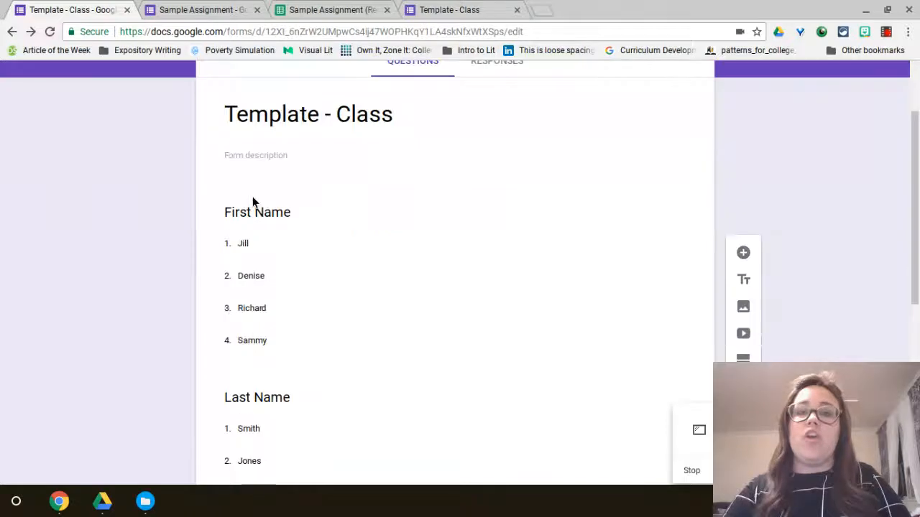
{"action": "scroll", "coordinate": [253, 198], "scroll_direction": "down", "scroll_amount": 1}
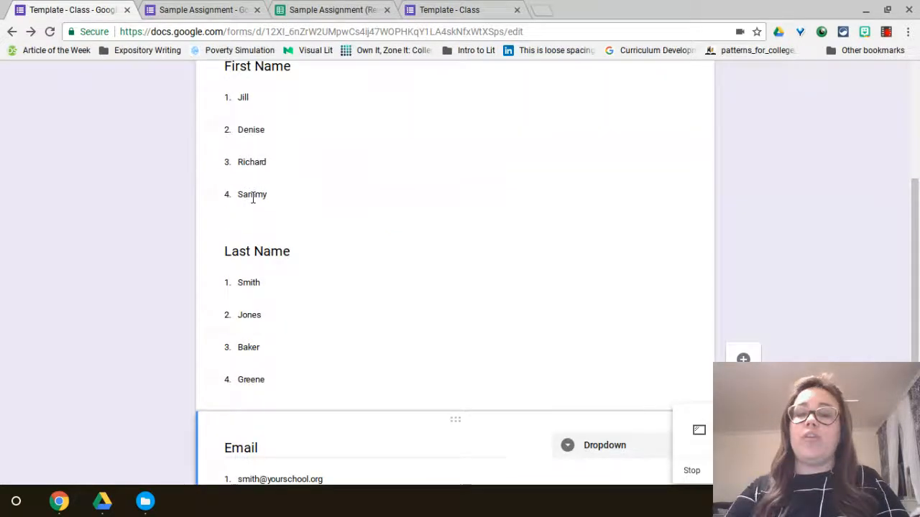
{"action": "scroll", "coordinate": [252, 198], "scroll_direction": "down", "scroll_amount": 1}
{"action": "scroll", "coordinate": [252, 198], "scroll_direction": "up", "scroll_amount": 2}
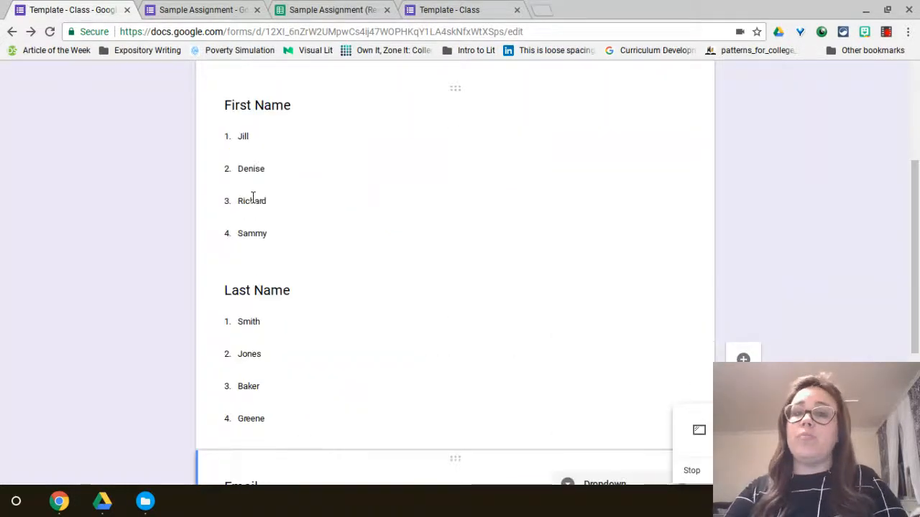
{"action": "scroll", "coordinate": [252, 198], "scroll_direction": "down", "scroll_amount": 2}
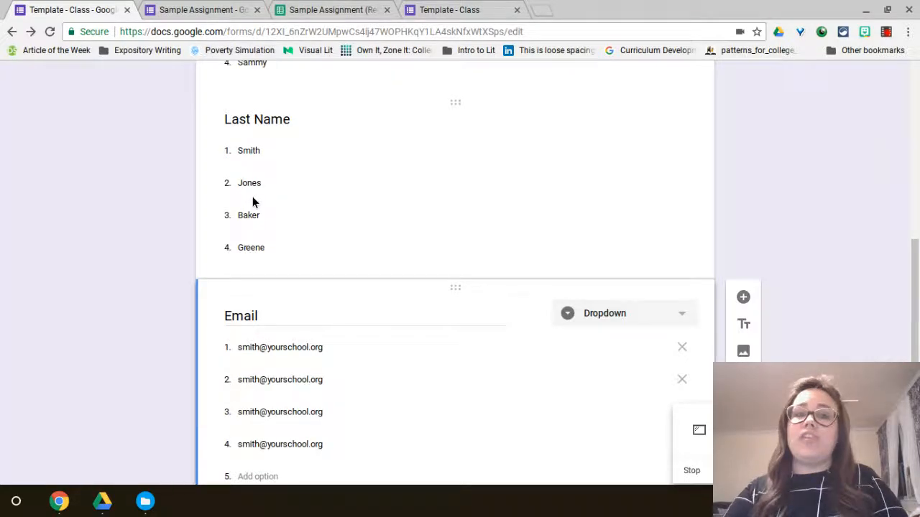
{"action": "scroll", "coordinate": [252, 196], "scroll_direction": "down", "scroll_amount": 1}
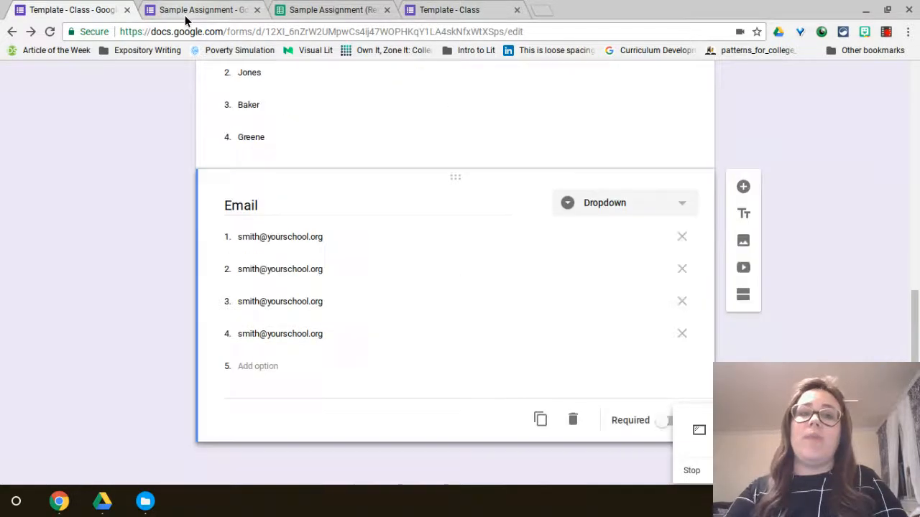
Review the Sample Assignment form, then open the Sample Assignment (Responses) spreadsheet
{"action": "left_click", "coordinate": [186, 16]}
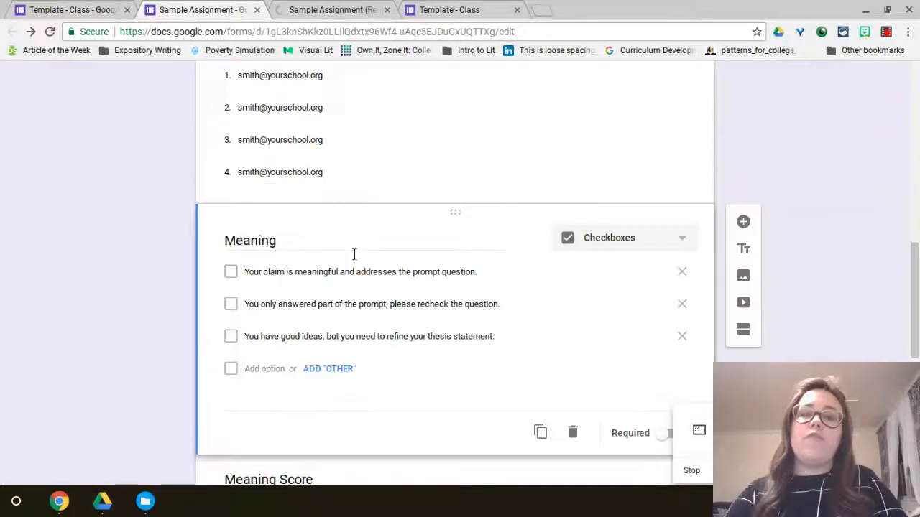
{"action": "scroll", "coordinate": [354, 259], "scroll_direction": "down", "scroll_amount": 4}
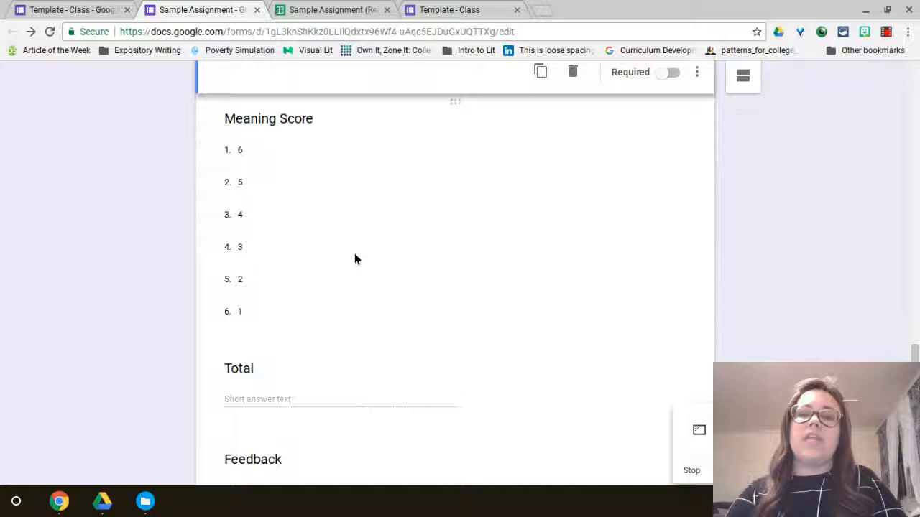
{"action": "scroll", "coordinate": [354, 253], "scroll_direction": "up", "scroll_amount": 3}
{"action": "scroll", "coordinate": [355, 253], "scroll_direction": "down", "scroll_amount": 2}
{"action": "scroll", "coordinate": [354, 253], "scroll_direction": "down", "scroll_amount": 1}
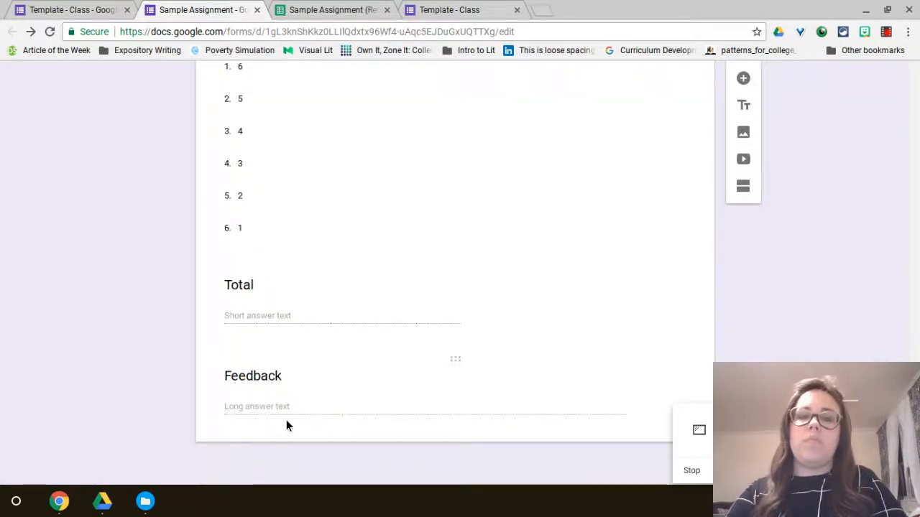
{"action": "scroll", "coordinate": [474, 396], "scroll_direction": "up", "scroll_amount": 1}
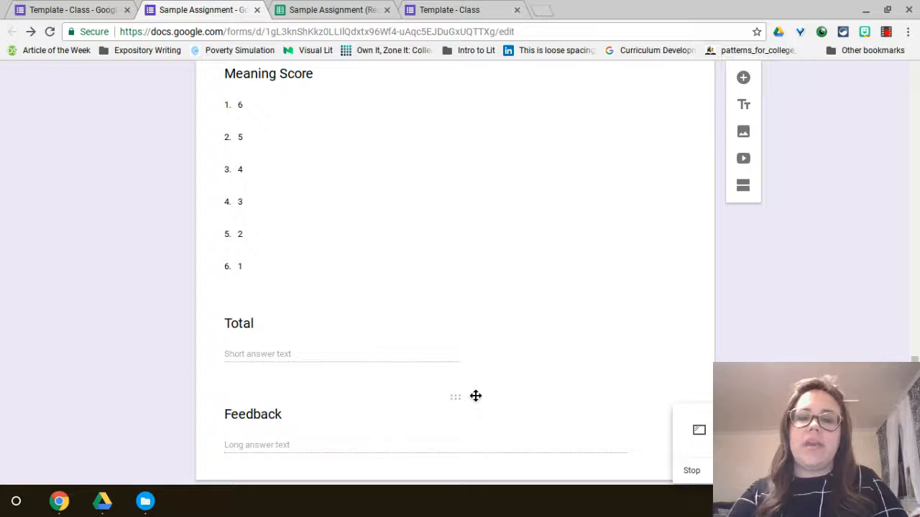
{"action": "scroll", "coordinate": [474, 396], "scroll_direction": "down", "scroll_amount": 1}
{"action": "scroll", "coordinate": [474, 396], "scroll_direction": "up", "scroll_amount": 4}
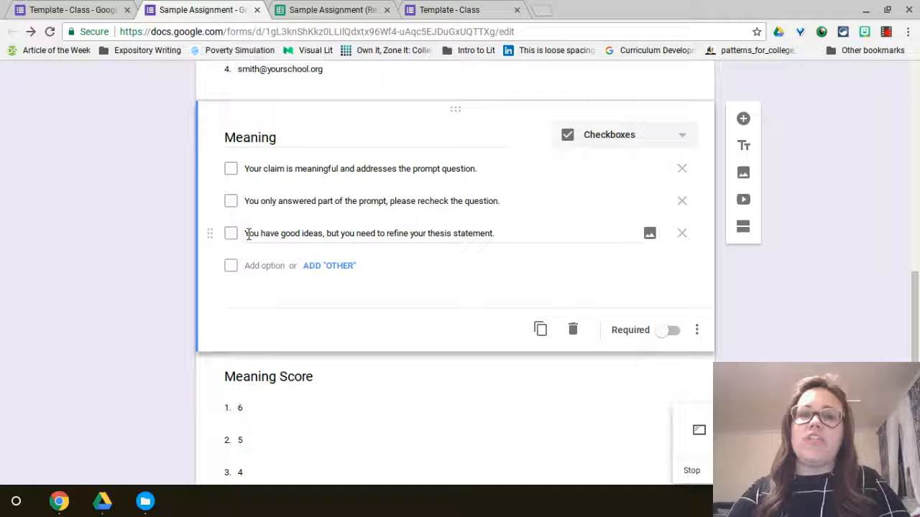
{"action": "left_click", "coordinate": [308, 5]}
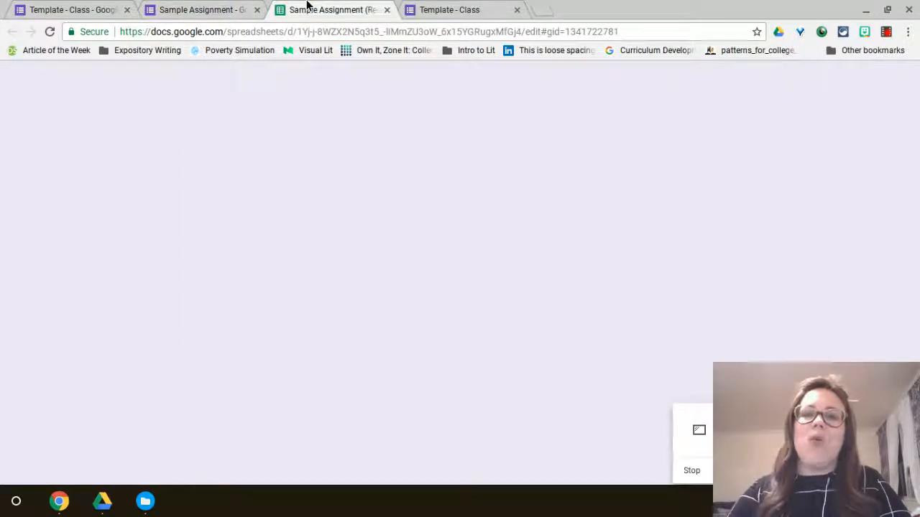